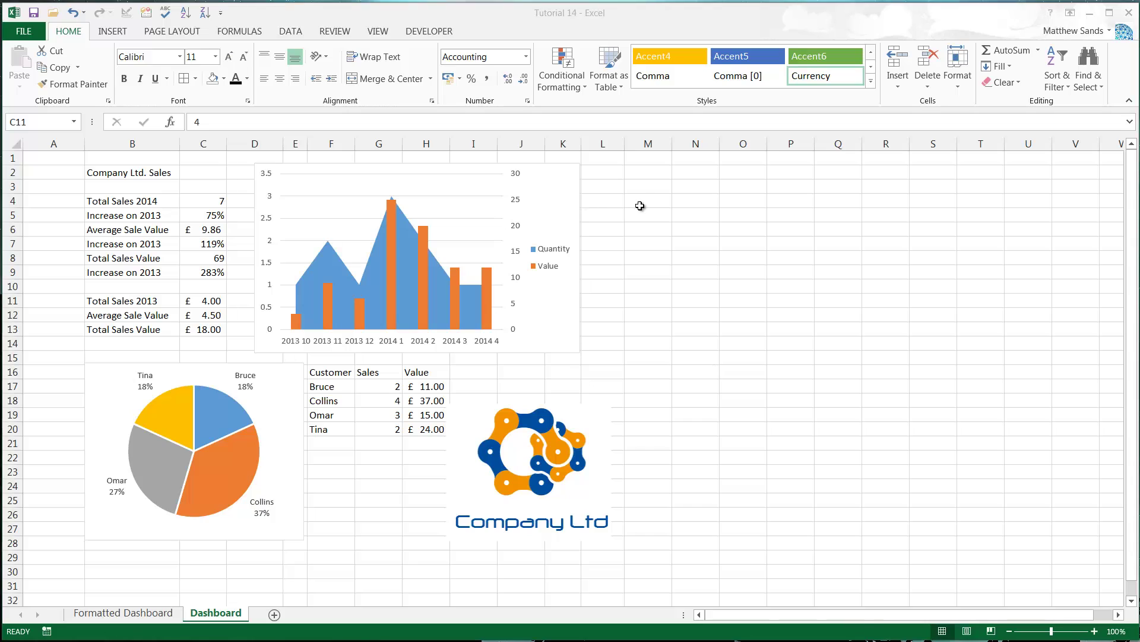
Step: Click empty cells on the plain sales dashboard to clear the current selection
{"action": "left_click", "coordinate": [645, 187]}
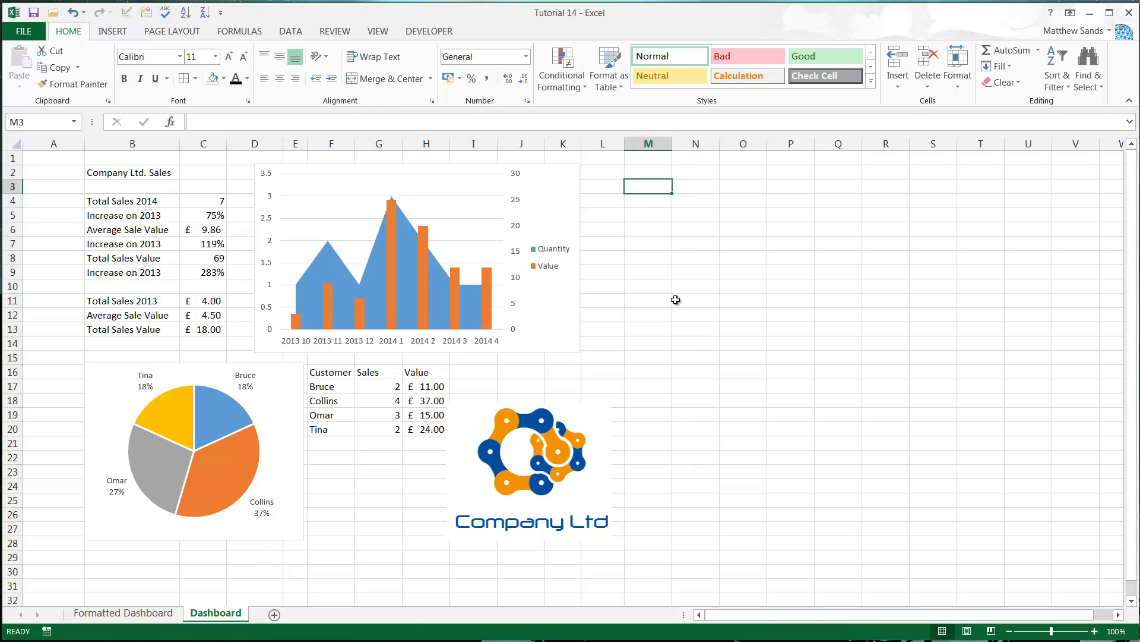
{"action": "left_click", "coordinate": [689, 188]}
{"action": "left_click", "coordinate": [636, 189]}
{"action": "left_click", "coordinate": [660, 201]}
{"action": "left_click", "coordinate": [659, 242]}
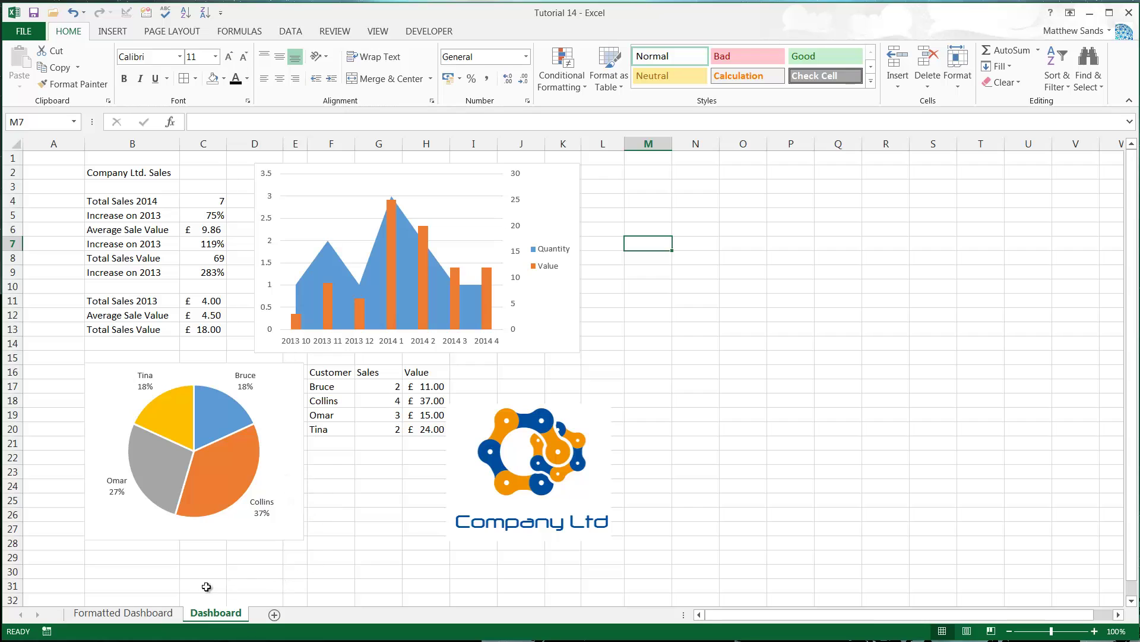
Step: Switch to the Formatted Dashboard sheet and inspect its styled Company Ltd. Sales title
{"action": "left_click", "coordinate": [147, 615]}
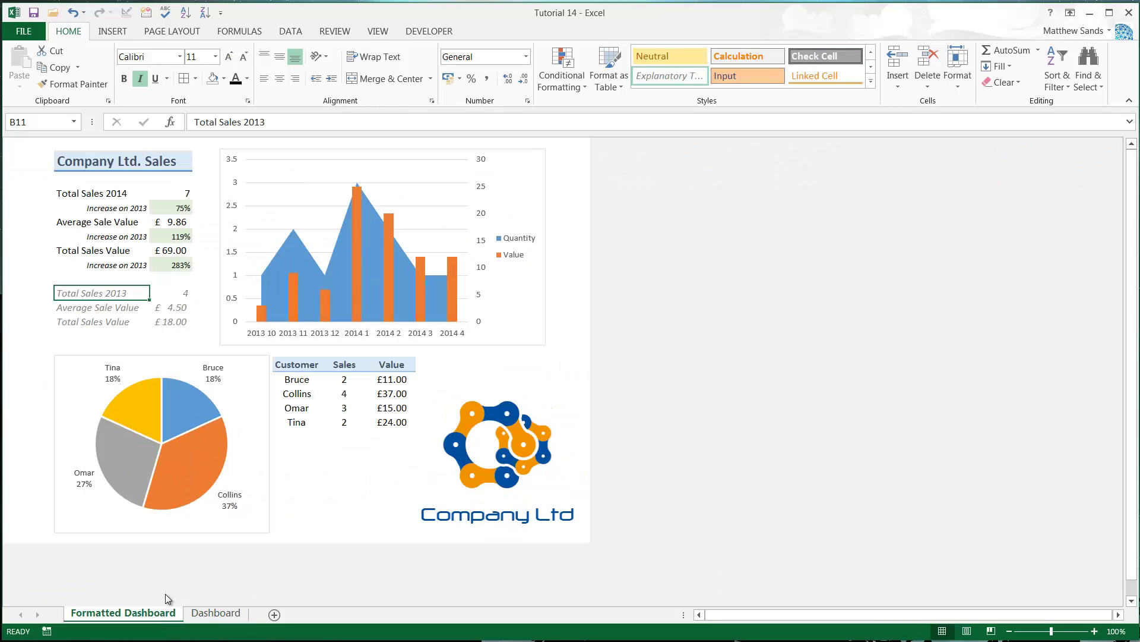
{"action": "left_click", "coordinate": [324, 467]}
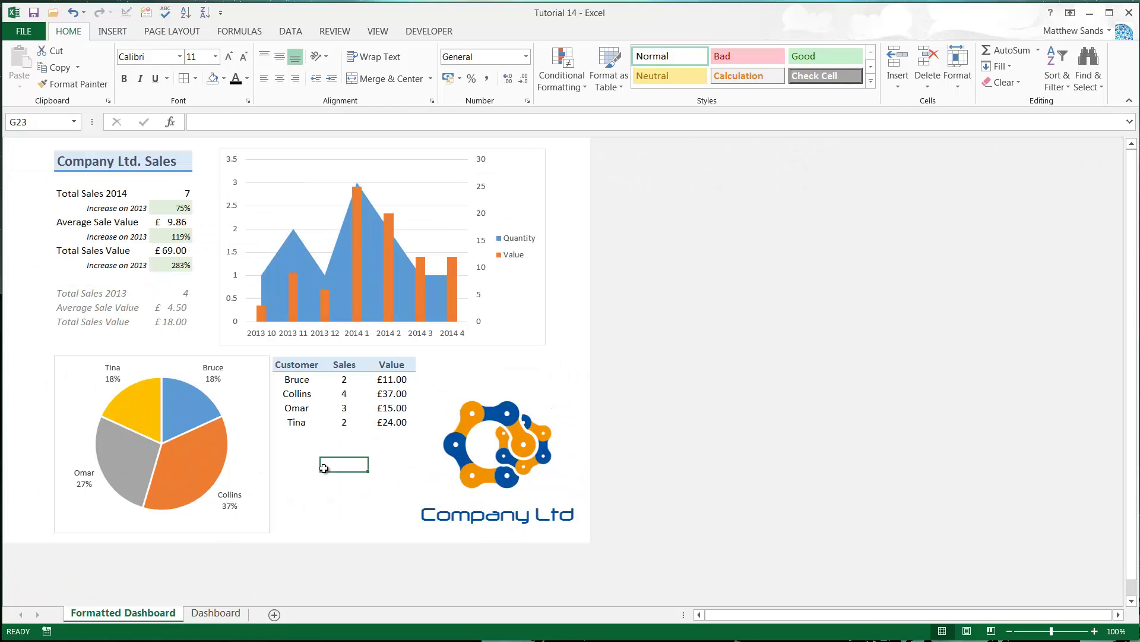
{"action": "left_click", "coordinate": [209, 612]}
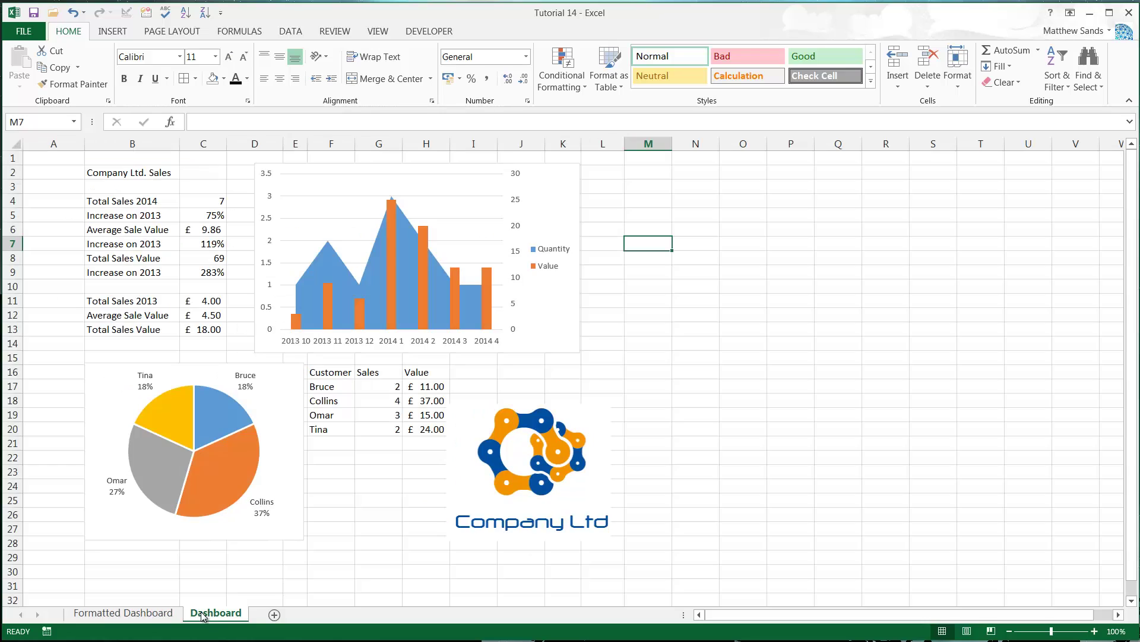
{"action": "left_click", "coordinate": [149, 620]}
{"action": "left_click", "coordinate": [145, 160]}
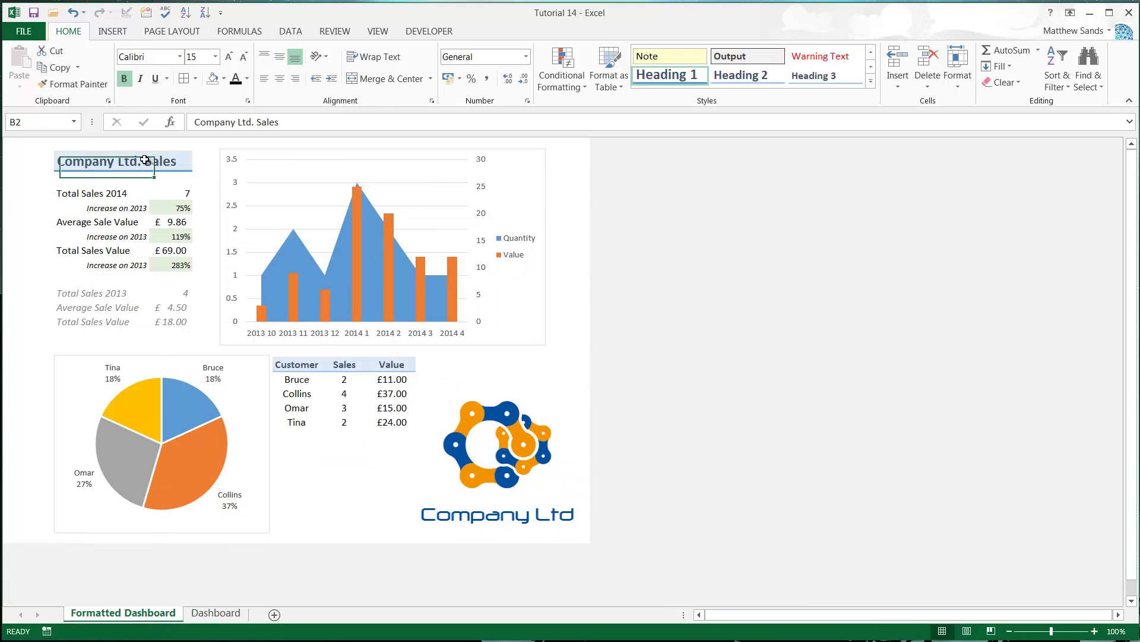
{"action": "left_click_drag", "start_coordinate": [143, 158], "coordinate": [145, 165]}
Step: Inspect the styles of the summary labels, the customer table and its £24.00 value
{"action": "left_click", "coordinate": [117, 193]}
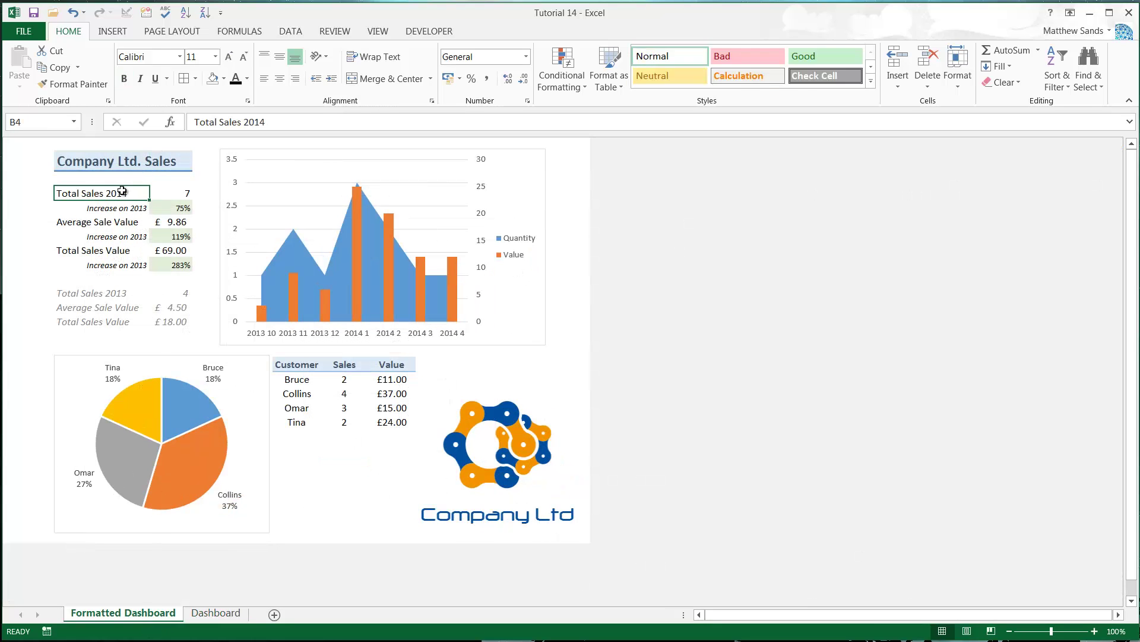
{"action": "left_click", "coordinate": [119, 236]}
{"action": "left_click", "coordinate": [114, 222]}
{"action": "left_click", "coordinate": [114, 198]}
{"action": "left_click", "coordinate": [110, 235]}
{"action": "left_click", "coordinate": [105, 253]}
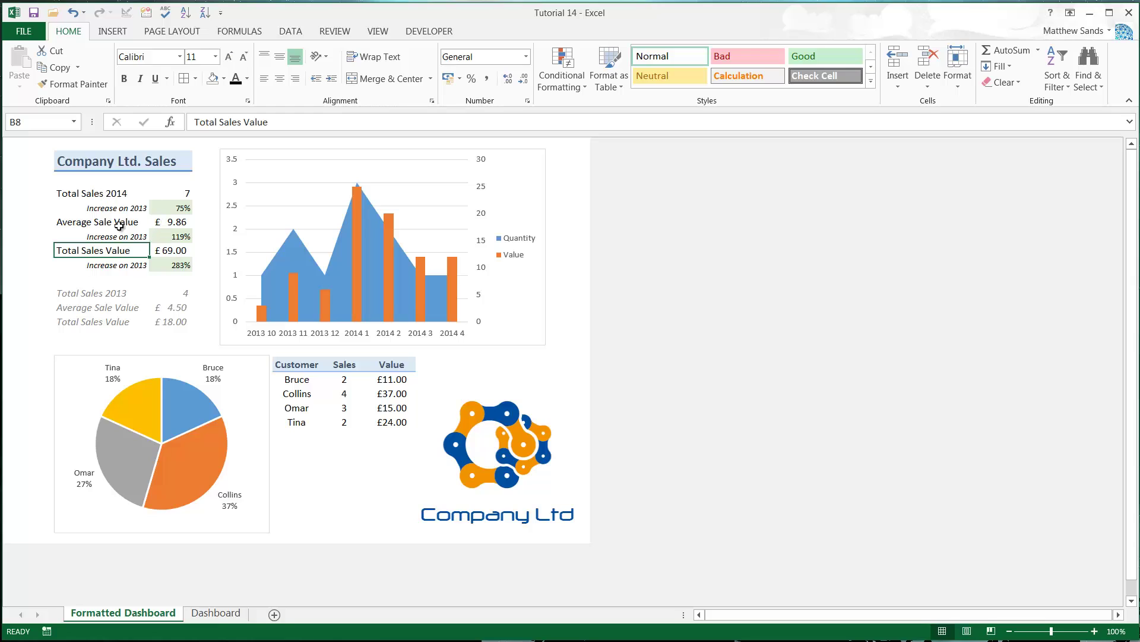
{"action": "left_click", "coordinate": [124, 195]}
{"action": "left_click", "coordinate": [118, 296]}
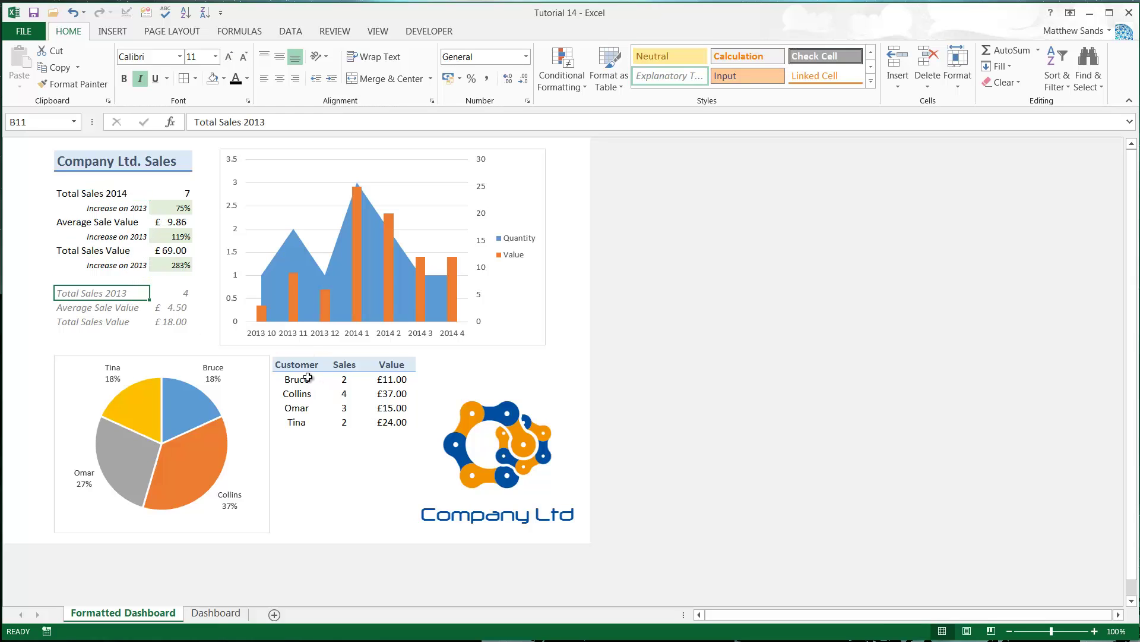
{"action": "left_click_drag", "start_coordinate": [297, 365], "coordinate": [384, 424]}
{"action": "left_click", "coordinate": [384, 424]}
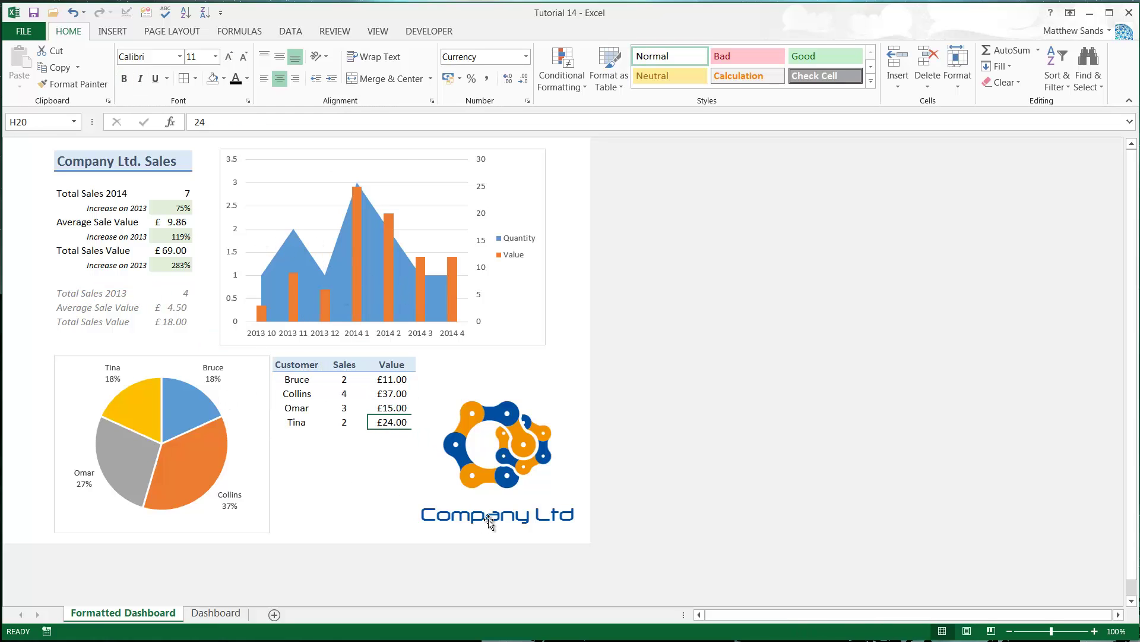
{"action": "left_click", "coordinate": [215, 612]}
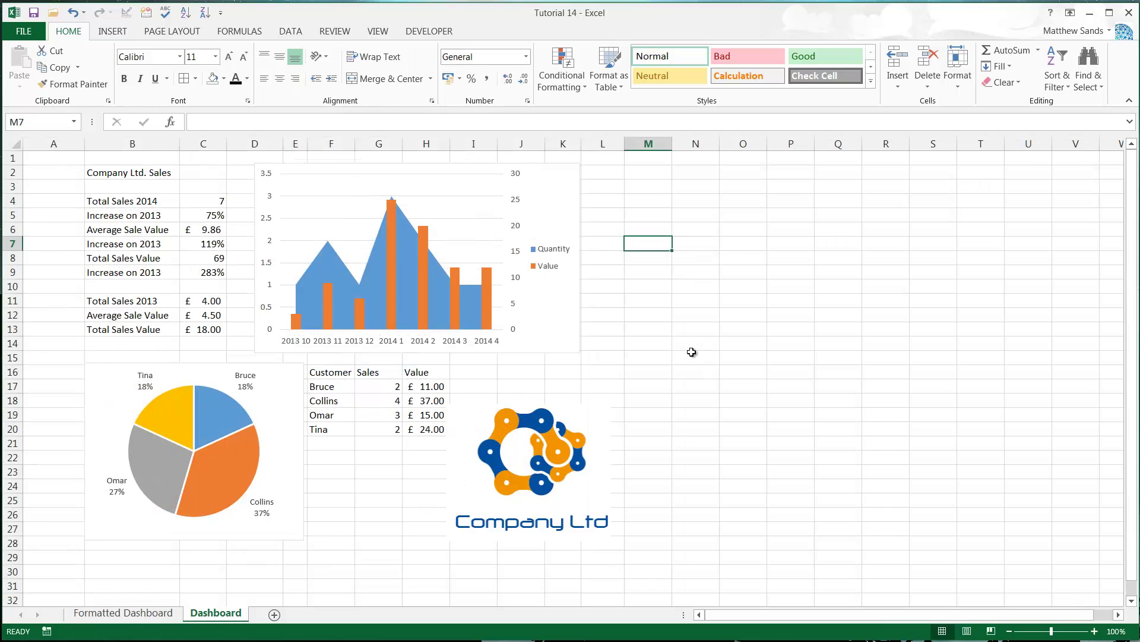
{"action": "left_click", "coordinate": [693, 273]}
{"action": "left_click", "coordinate": [621, 232]}
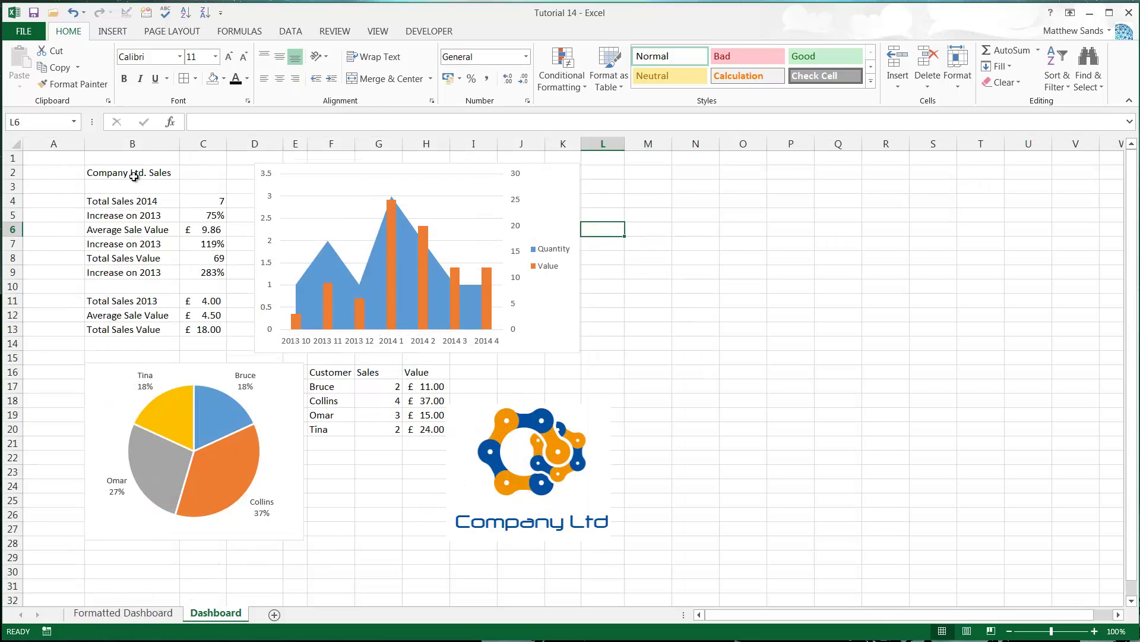
{"action": "left_click", "coordinate": [54, 173]}
{"action": "left_click", "coordinate": [54, 186]}
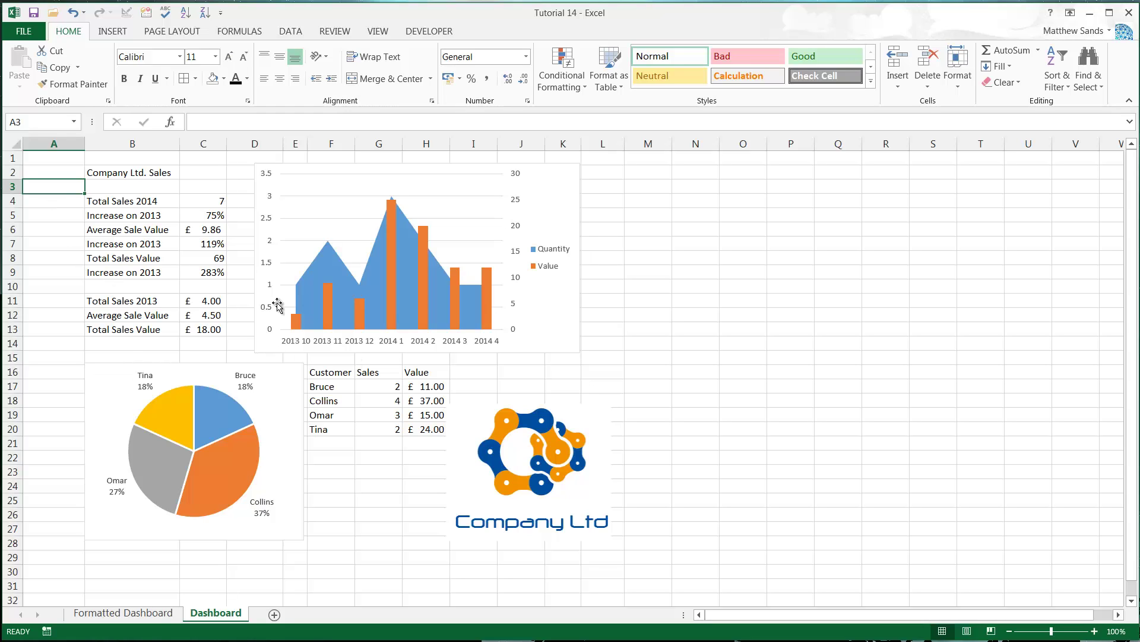
{"action": "left_click_drag", "start_coordinate": [98, 201], "coordinate": [215, 272]}
{"action": "left_click_drag", "start_coordinate": [156, 299], "coordinate": [195, 327]}
{"action": "left_click", "coordinate": [195, 328]}
{"action": "left_click", "coordinate": [536, 385]}
{"action": "left_click", "coordinate": [381, 445]}
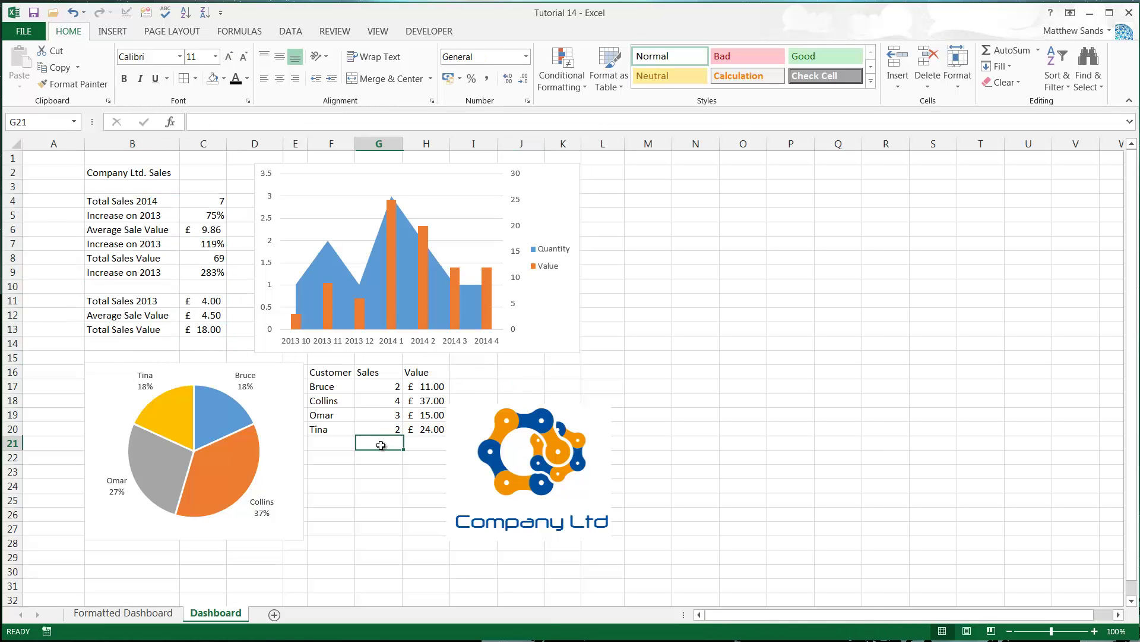
{"action": "left_click", "coordinate": [366, 458]}
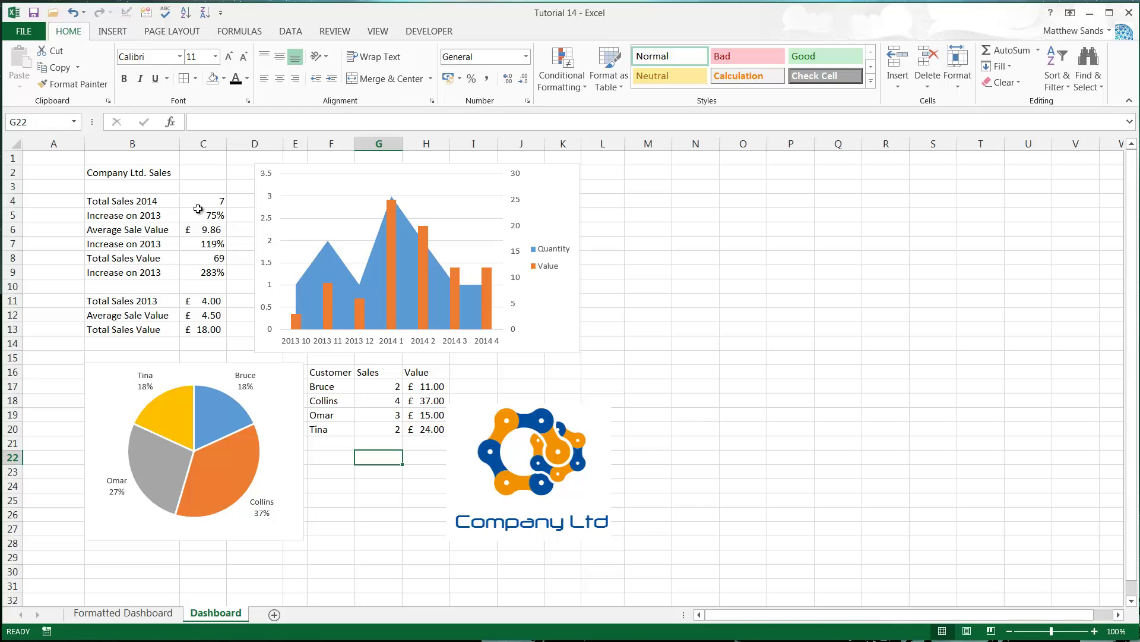
{"action": "left_click", "coordinate": [146, 214]}
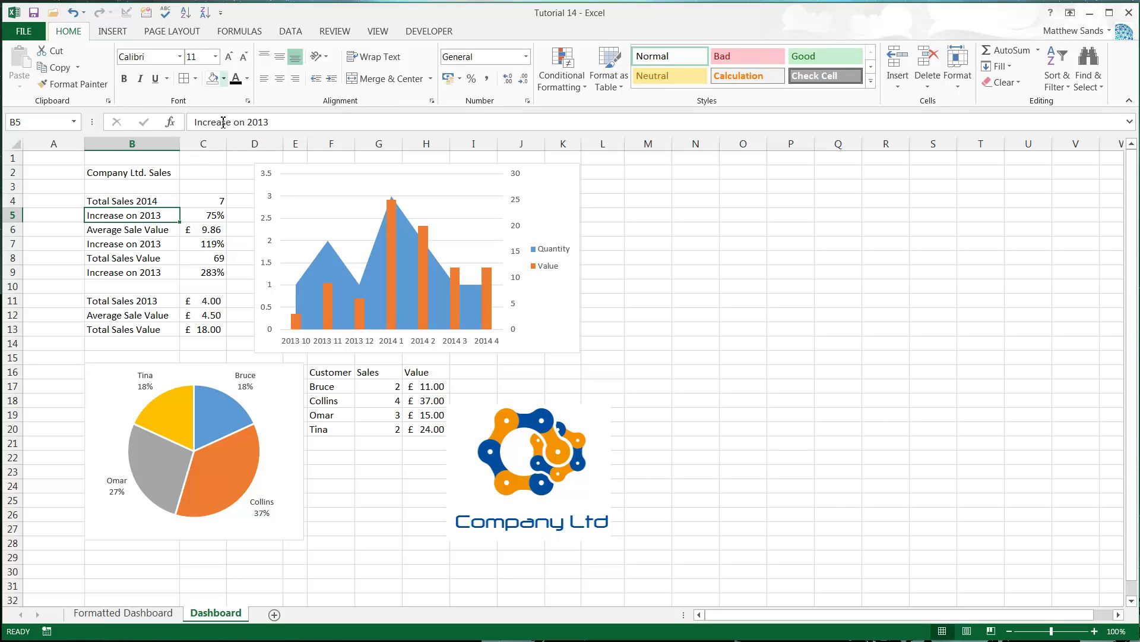
{"action": "left_click_drag", "start_coordinate": [205, 217], "coordinate": [178, 219]}
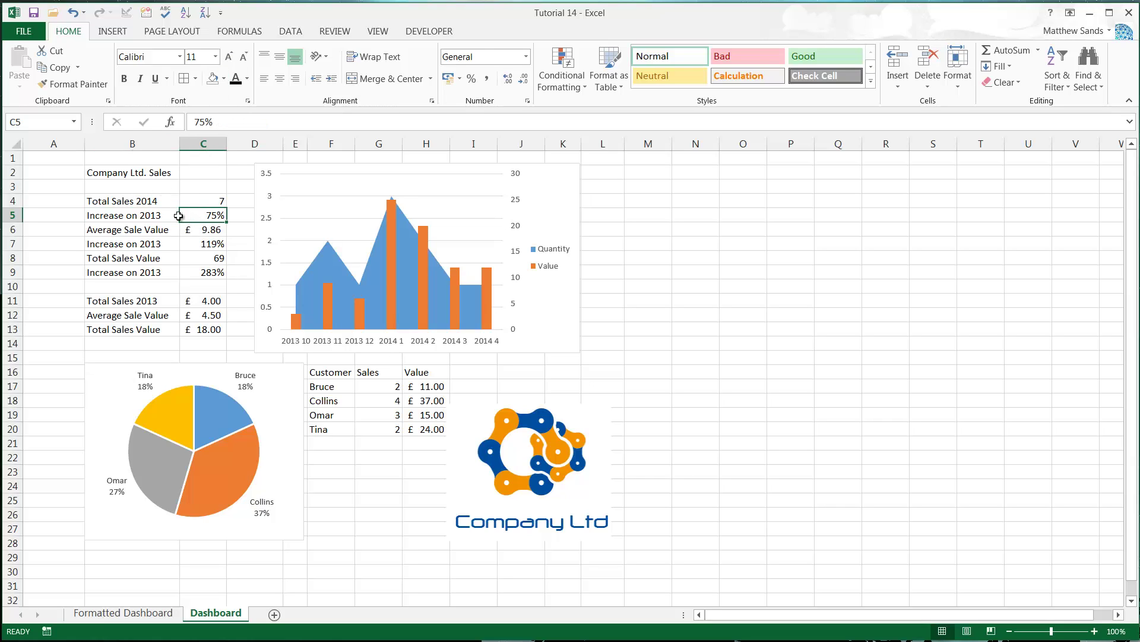
{"action": "left_click", "coordinate": [205, 244]}
{"action": "left_click", "coordinate": [120, 245]}
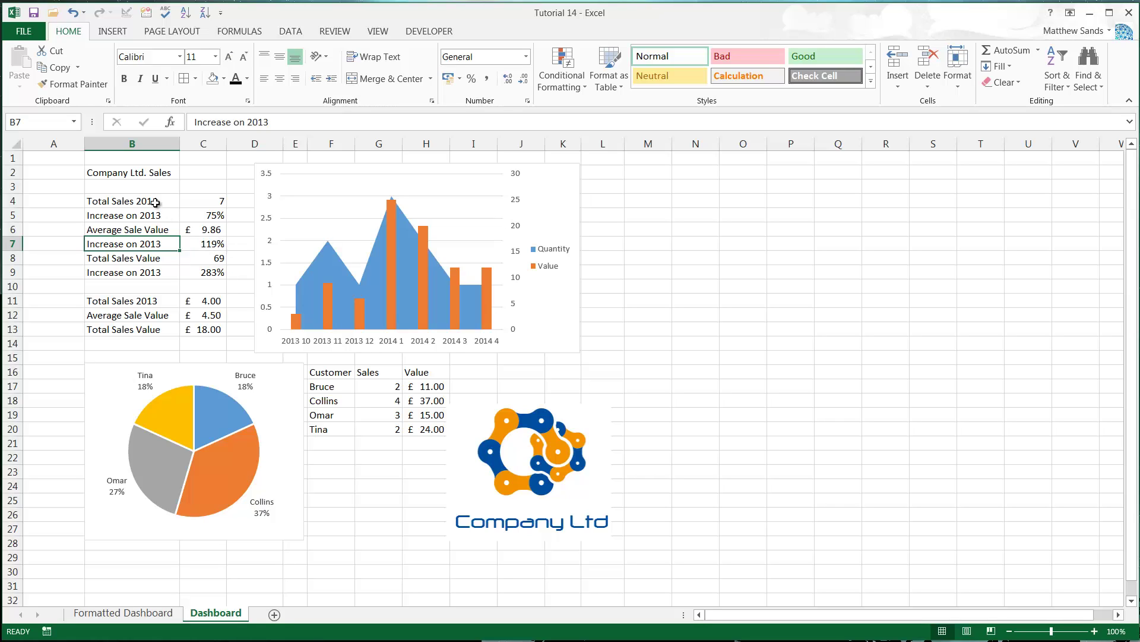
Step: Make the three Increase on 2013 rows italic with grey text
{"action": "left_click_drag", "start_coordinate": [152, 220], "coordinate": [201, 215]}
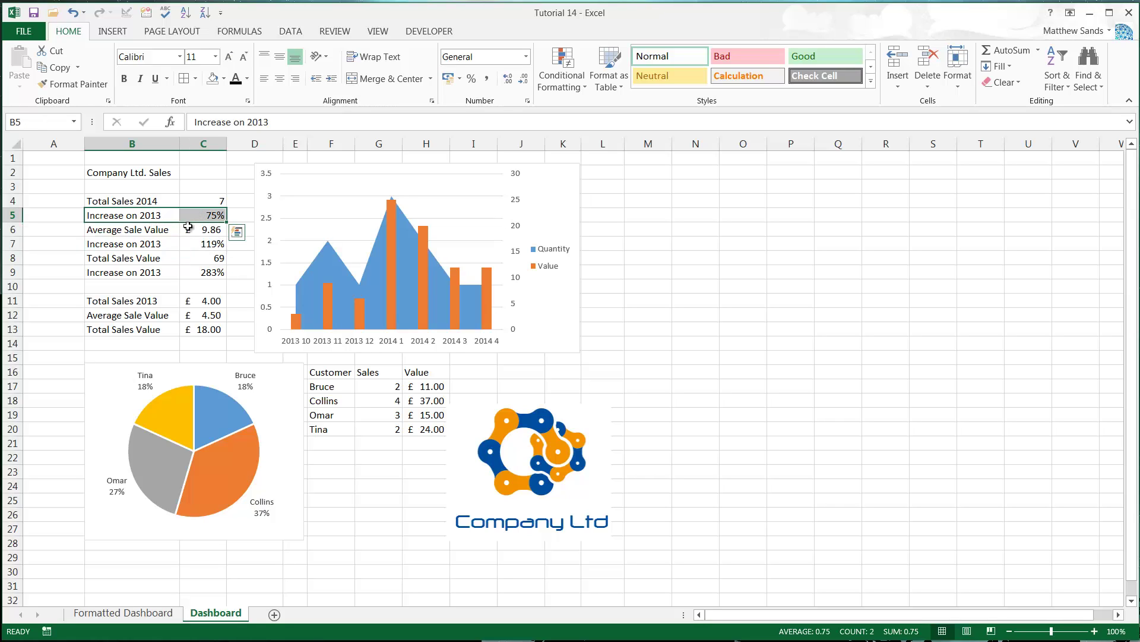
{"action": "mouse_move", "coordinate": [149, 246]}
{"action": "left_mouse_down", "text": "ctrl"}
{"action": "mouse_move", "coordinate": [196, 246]}
{"action": "mouse_move", "coordinate": [188, 272]}
{"action": "left_mouse_up", "text": "ctrl"}
{"action": "left_click", "coordinate": [151, 271], "text": "ctrl"}
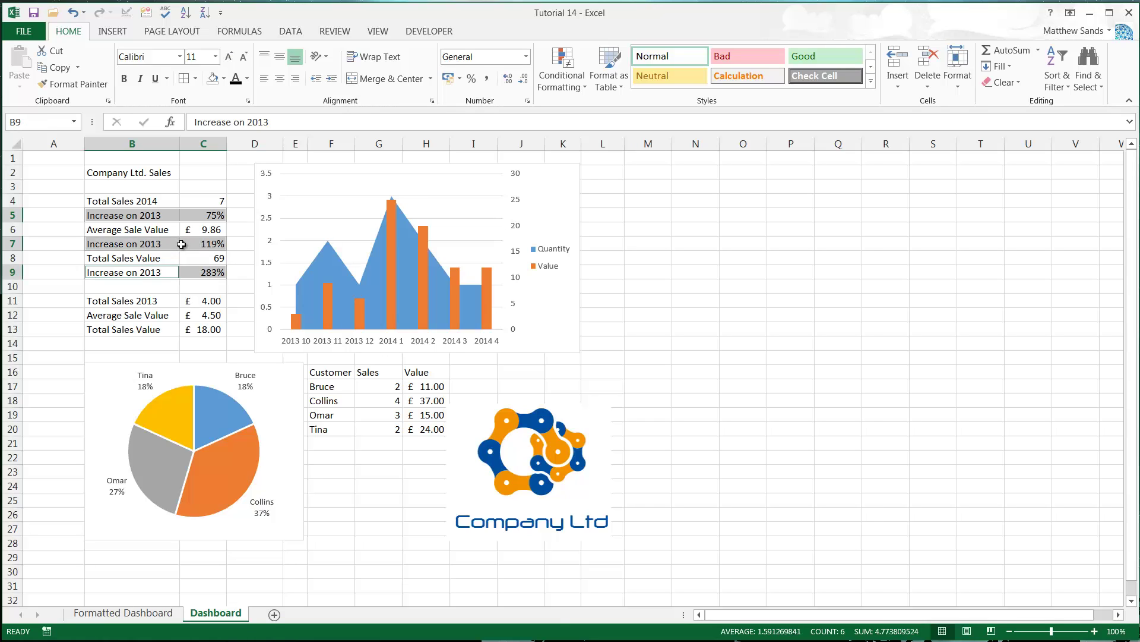
{"action": "left_click", "coordinate": [141, 80]}
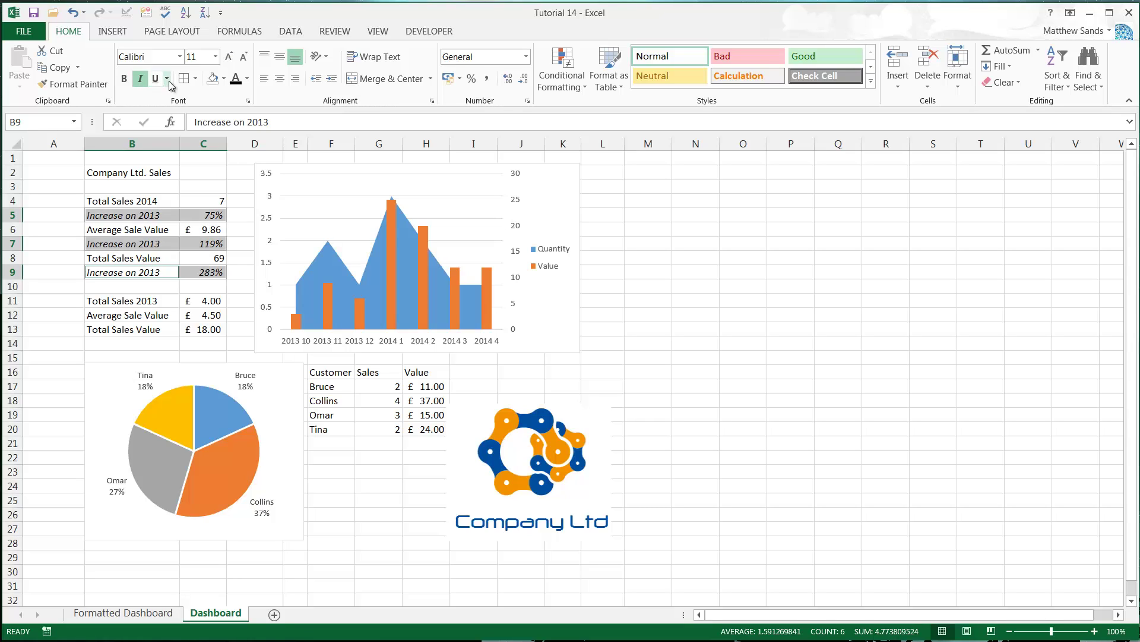
{"action": "left_click", "coordinate": [167, 79]}
{"action": "key", "text": "Escape"}
{"action": "left_click", "coordinate": [247, 78]}
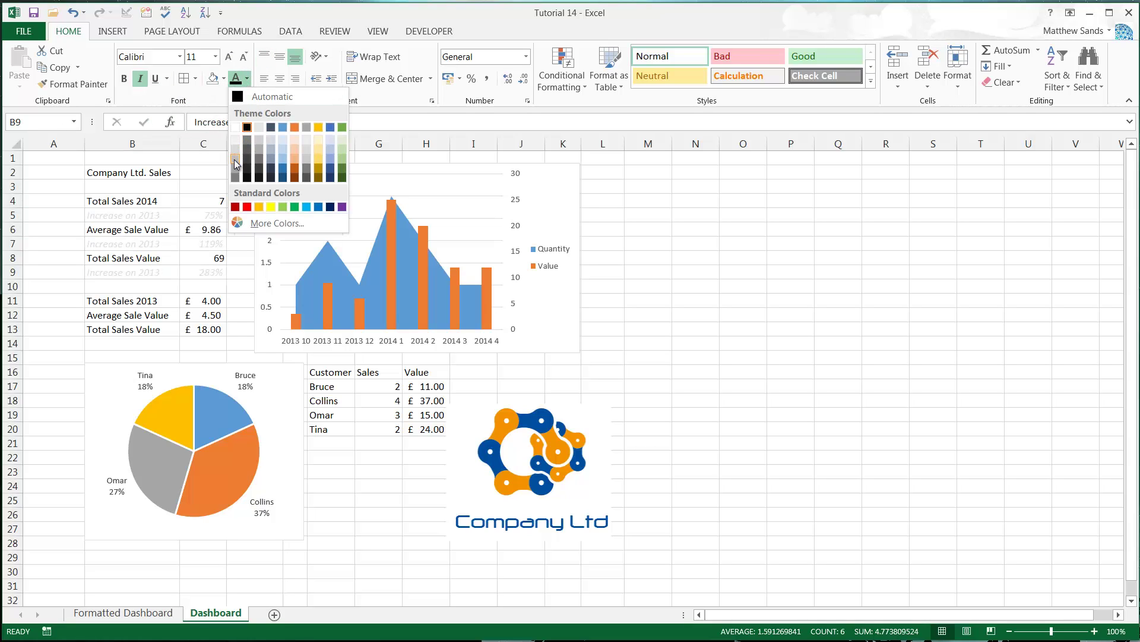
{"action": "left_click", "coordinate": [235, 179]}
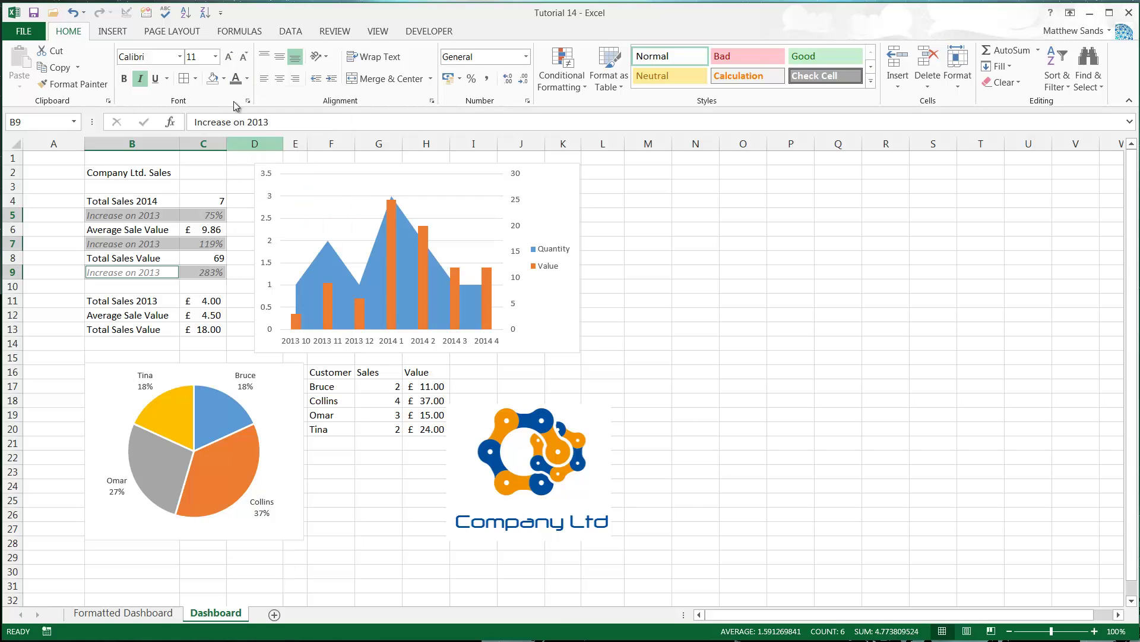
Step: Right-align the Increase on 2013 labels in B5, B7 and B9
{"action": "left_click_drag", "start_coordinate": [153, 217], "coordinate": [156, 260]}
{"action": "left_click", "coordinate": [157, 215]}
{"action": "left_click", "coordinate": [157, 244], "text": "ctrl"}
{"action": "left_click", "coordinate": [158, 272], "text": "ctrl"}
{"action": "left_click", "coordinate": [294, 83]}
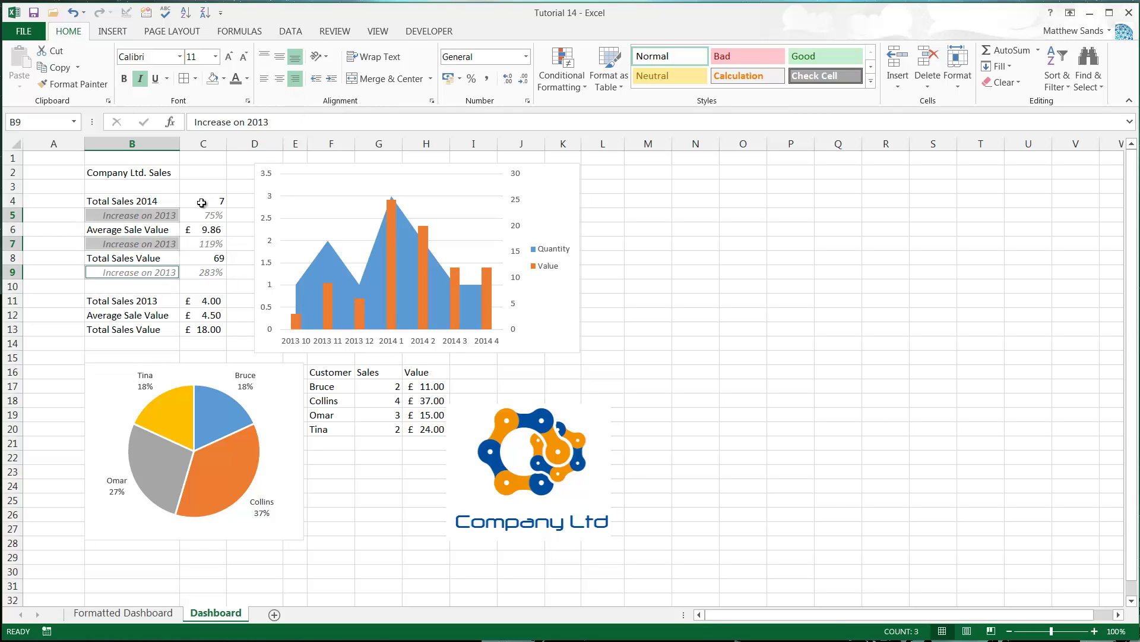
Step: Make the 2013 comparison figures in B11:C13 italic and grey
{"action": "left_click", "coordinate": [152, 202]}
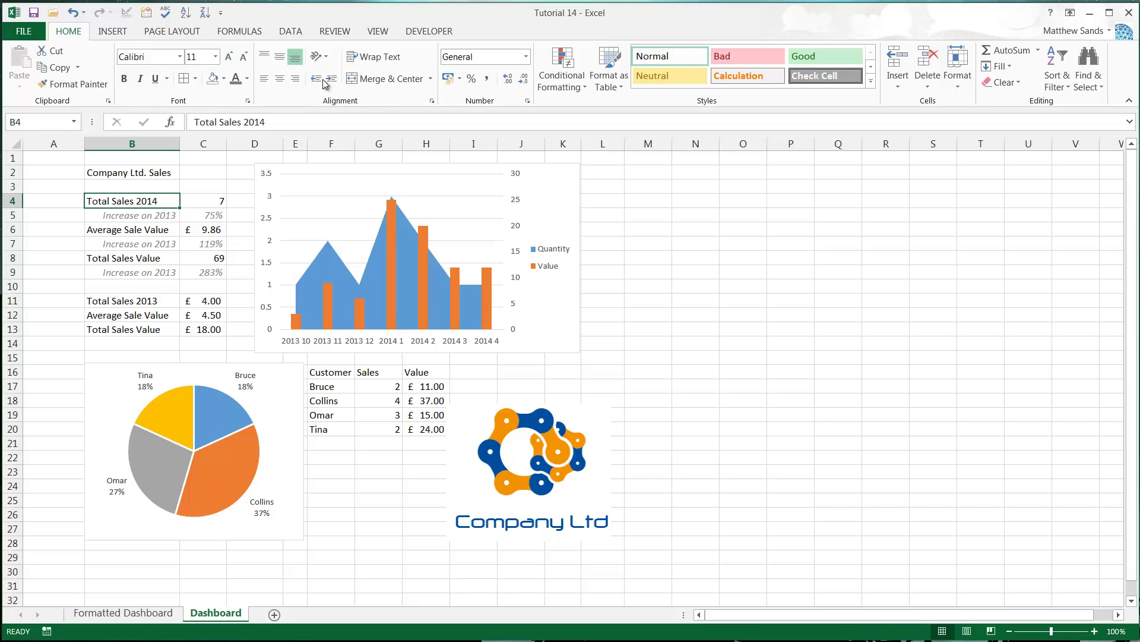
{"action": "left_click", "coordinate": [151, 229]}
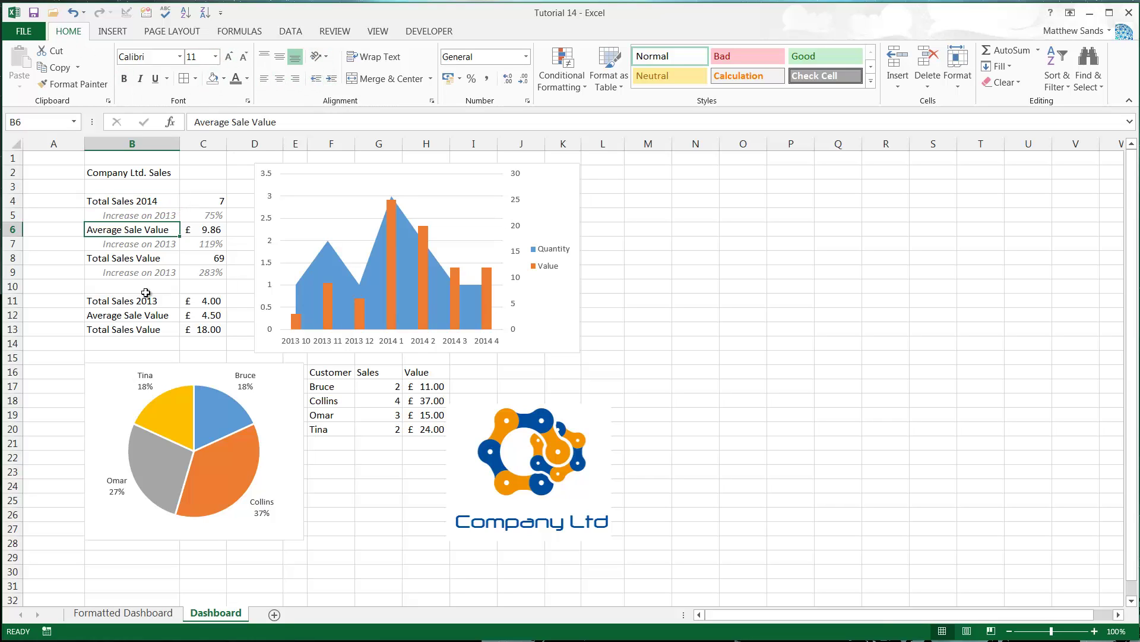
{"action": "left_click_drag", "start_coordinate": [147, 300], "coordinate": [205, 330]}
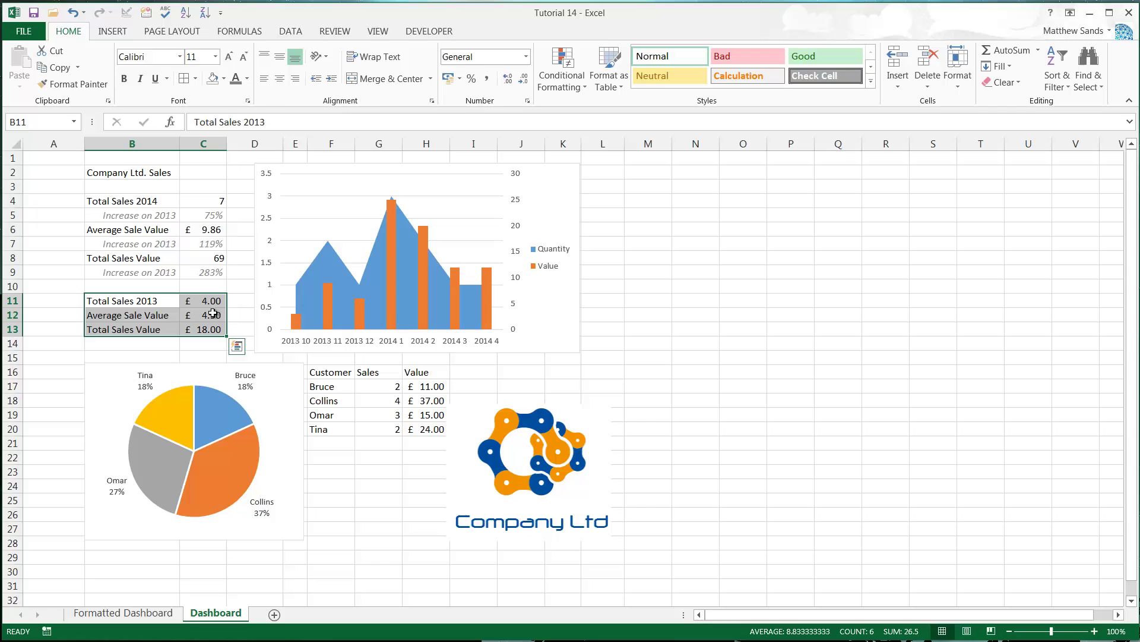
{"action": "left_click", "coordinate": [141, 79]}
{"action": "left_click", "coordinate": [234, 81]}
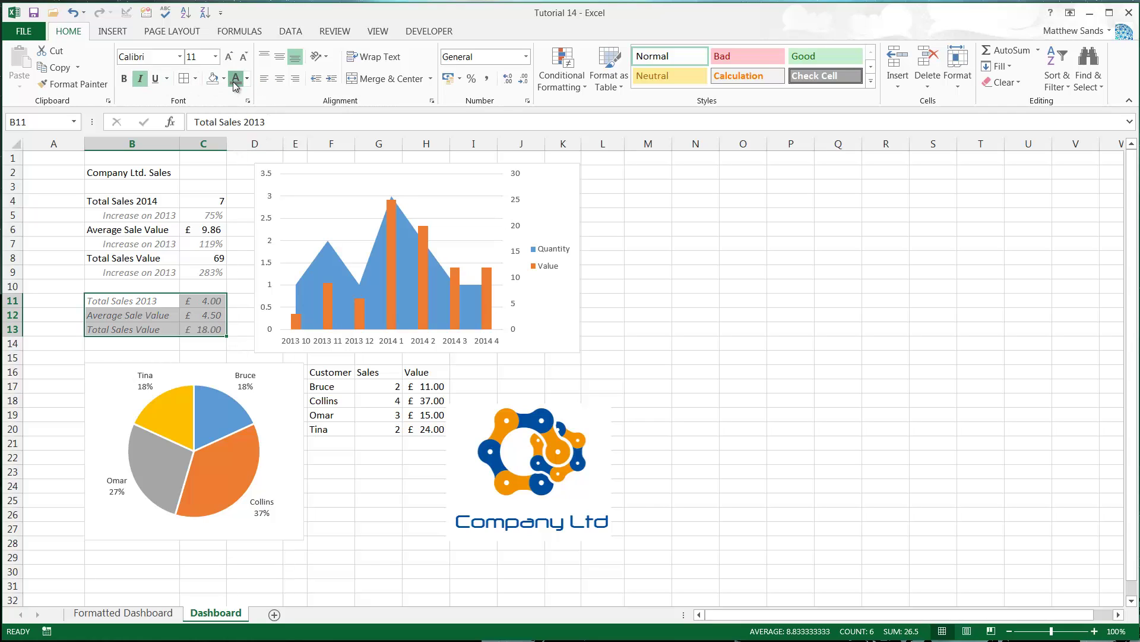
{"action": "left_click", "coordinate": [140, 291]}
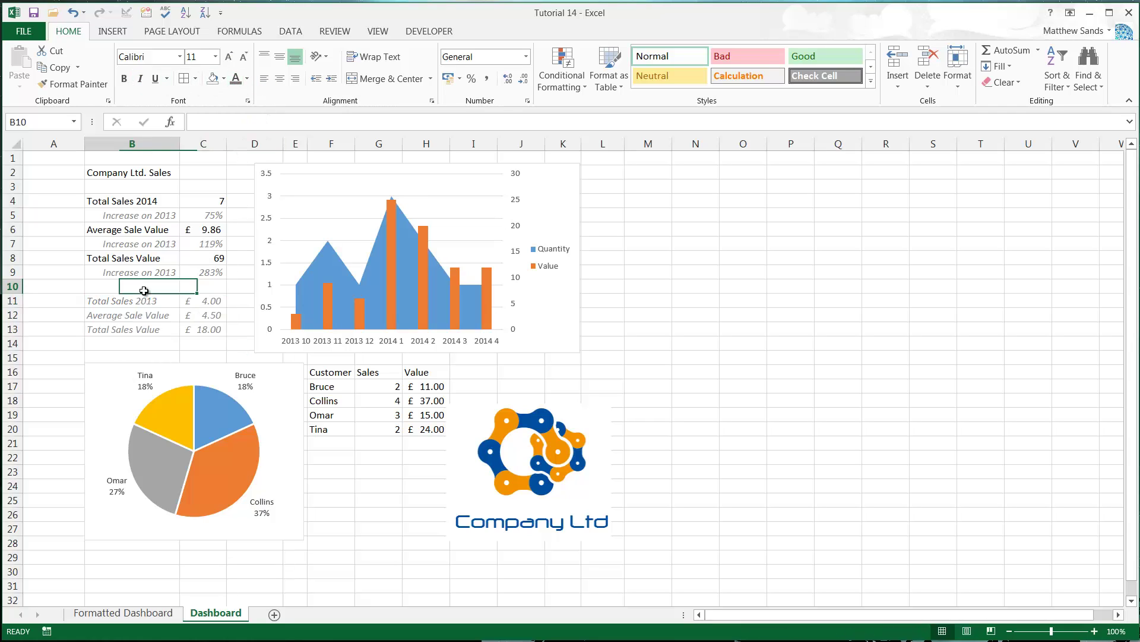
Step: Select the summary block B4:C14 and its rows to check the formatting
{"action": "left_click", "coordinate": [205, 337]}
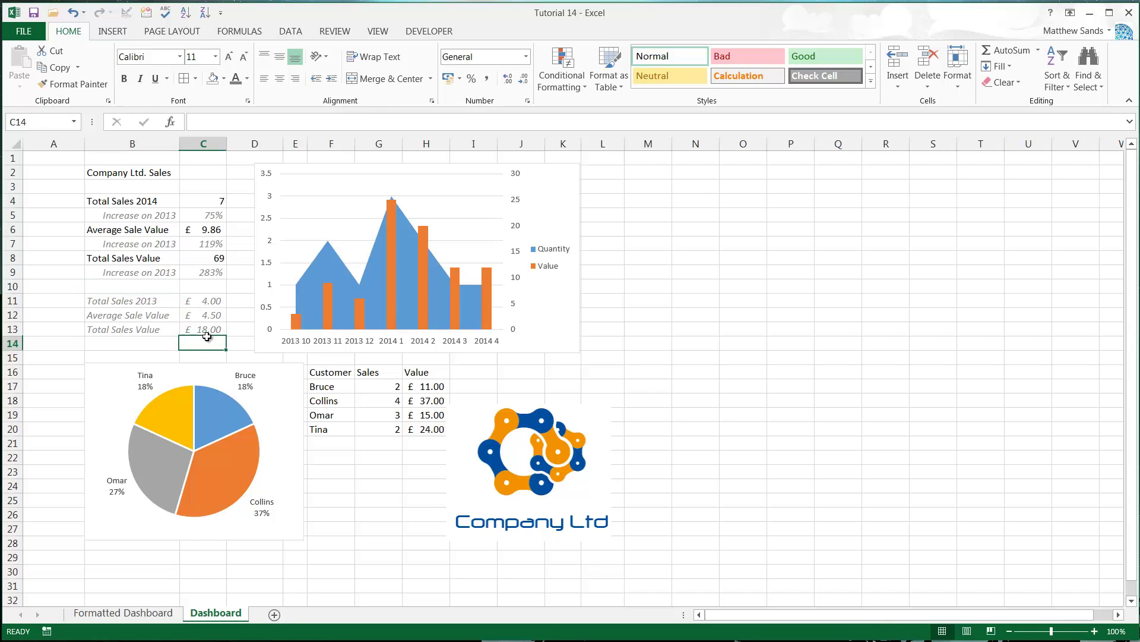
{"action": "left_click_drag", "start_coordinate": [205, 333], "coordinate": [143, 179]}
{"action": "left_click", "coordinate": [142, 180]}
{"action": "left_click", "coordinate": [201, 261]}
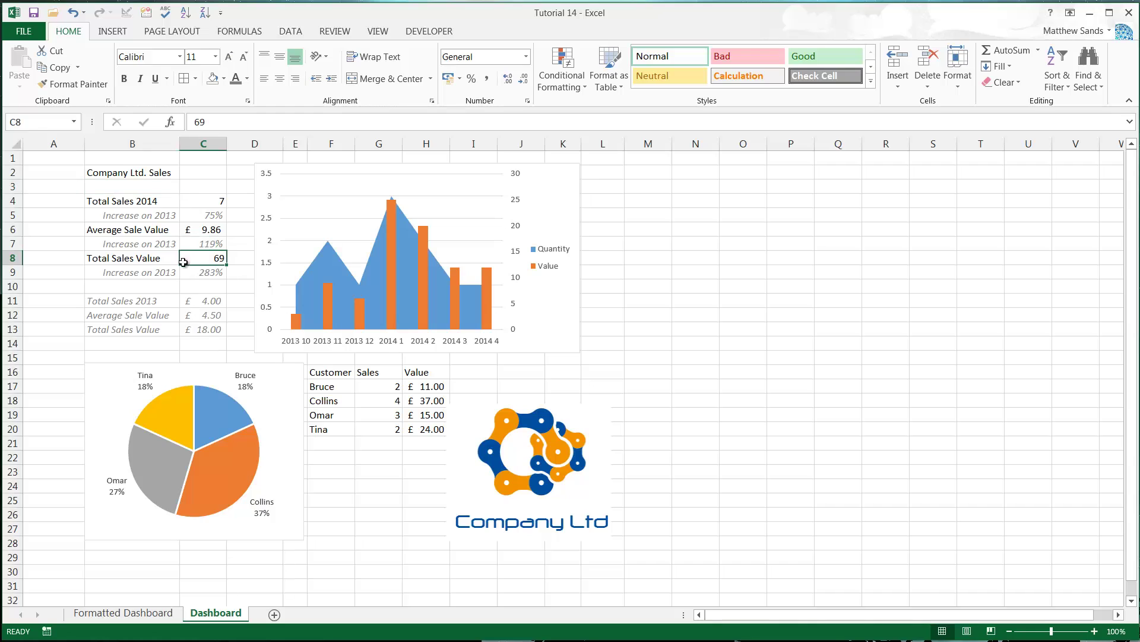
{"action": "left_click_drag", "start_coordinate": [176, 261], "coordinate": [153, 230]}
{"action": "left_click_drag", "start_coordinate": [215, 201], "coordinate": [152, 200]}
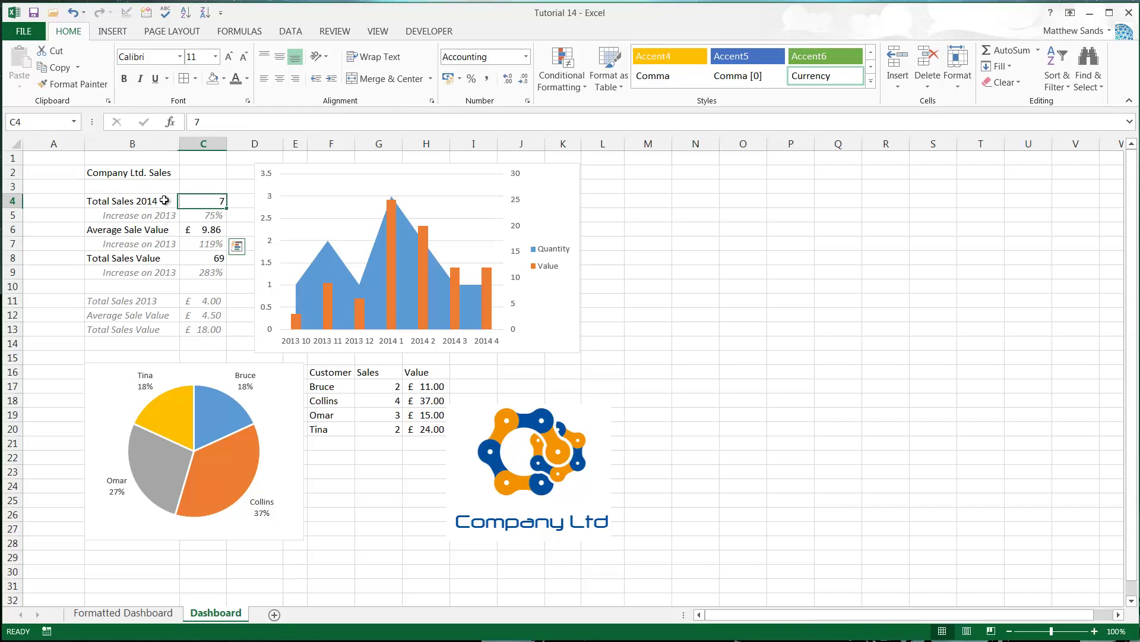
Step: Fill the 75%, 119% and 283% increases in C5, C7 and C9 with light green
{"action": "left_click", "coordinate": [55, 208]}
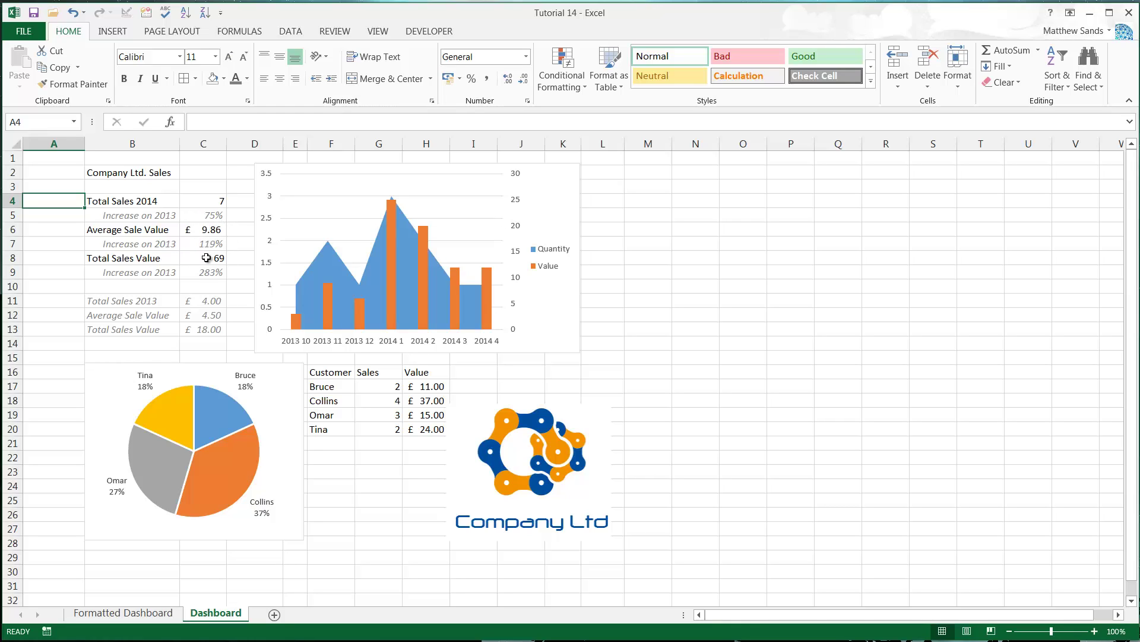
{"action": "left_click", "coordinate": [211, 214]}
{"action": "left_click", "coordinate": [209, 244], "text": "ctrl"}
{"action": "left_click", "coordinate": [205, 273], "text": "ctrl"}
{"action": "left_click", "coordinate": [225, 79]}
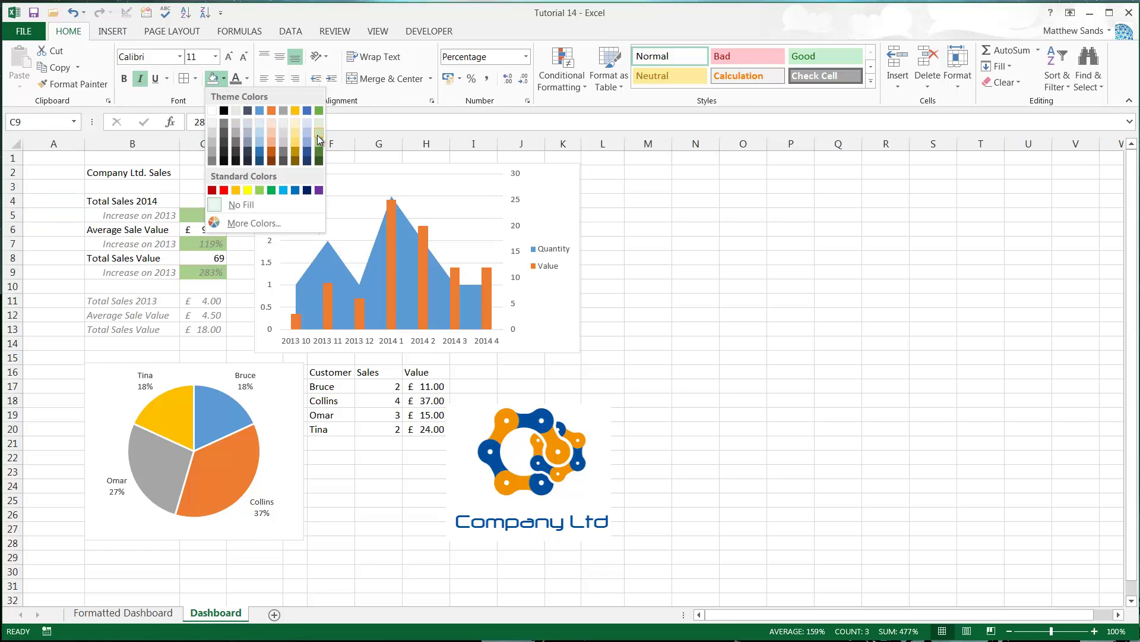
{"action": "left_click", "coordinate": [319, 137]}
Step: Check the green-filled increase cells, then select the title across B2:C2
{"action": "left_click", "coordinate": [205, 243]}
{"action": "left_click", "coordinate": [198, 218]}
{"action": "left_click", "coordinate": [178, 217]}
{"action": "left_click", "coordinate": [198, 217]}
{"action": "left_click", "coordinate": [198, 243]}
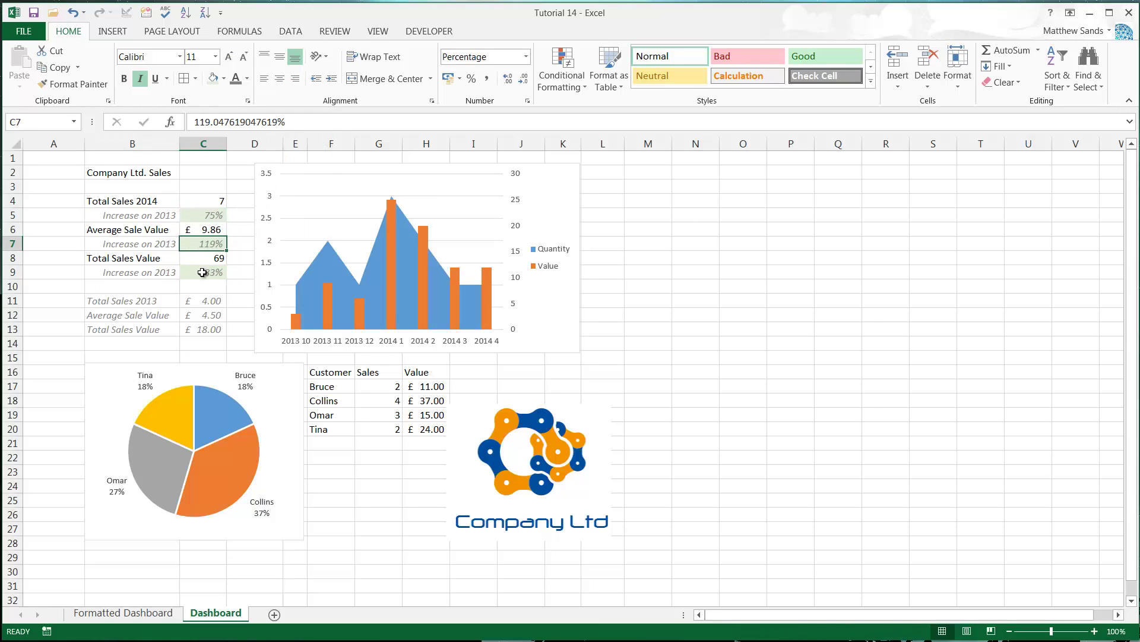
{"action": "left_click", "coordinate": [202, 272]}
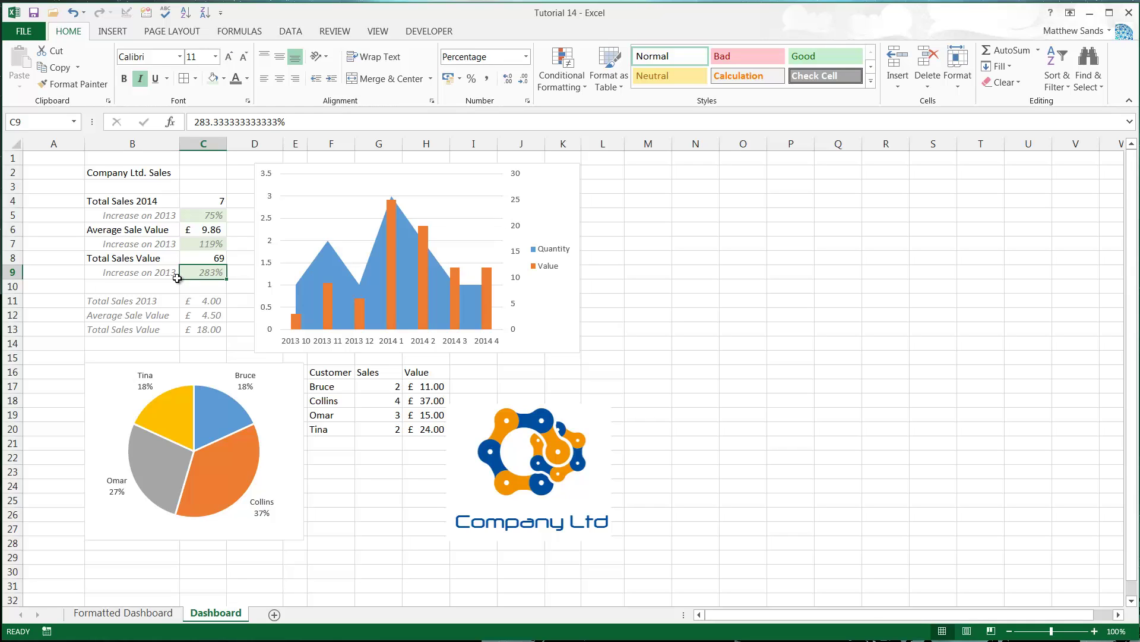
{"action": "left_click", "coordinate": [208, 243]}
{"action": "left_click", "coordinate": [210, 215]}
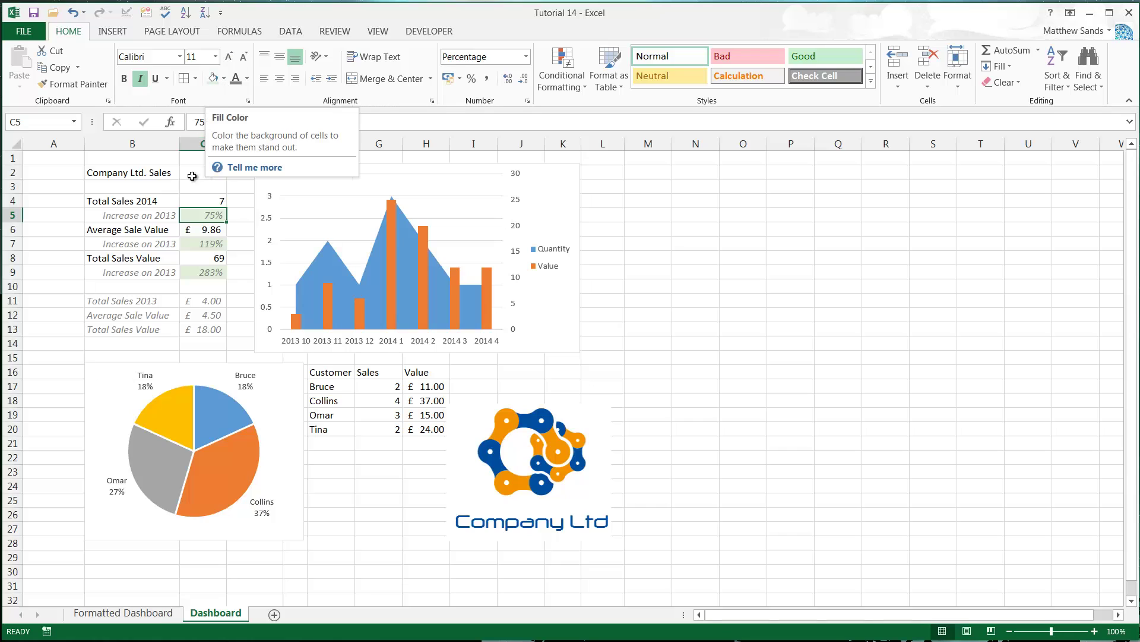
{"action": "left_click", "coordinate": [160, 244]}
{"action": "key", "text": "Right"}
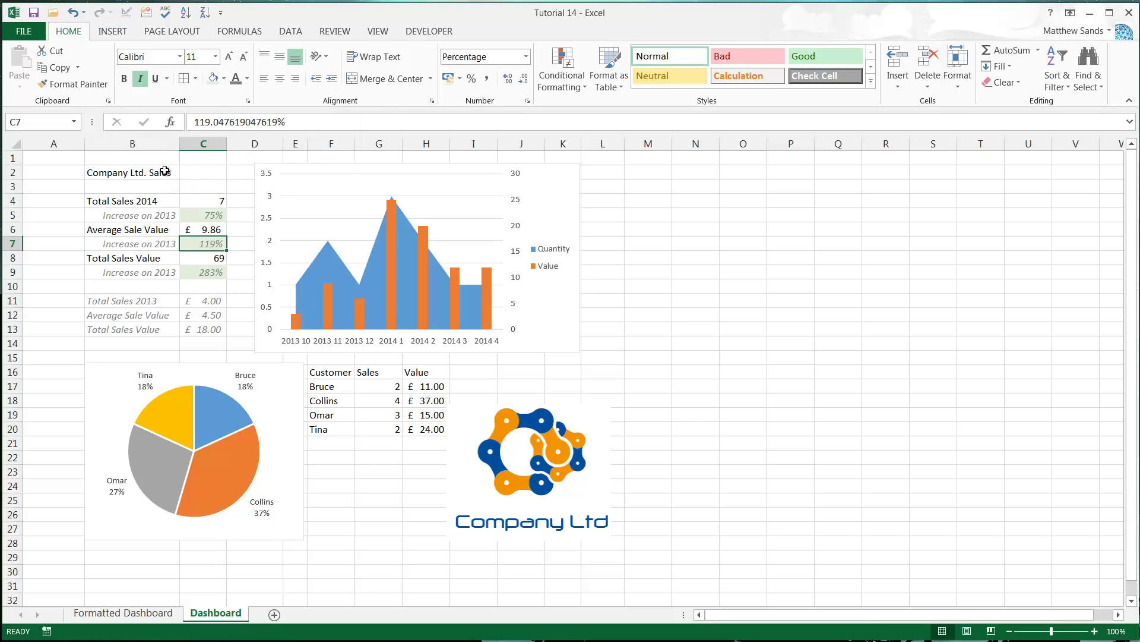
{"action": "left_click_drag", "start_coordinate": [160, 173], "coordinate": [204, 173]}
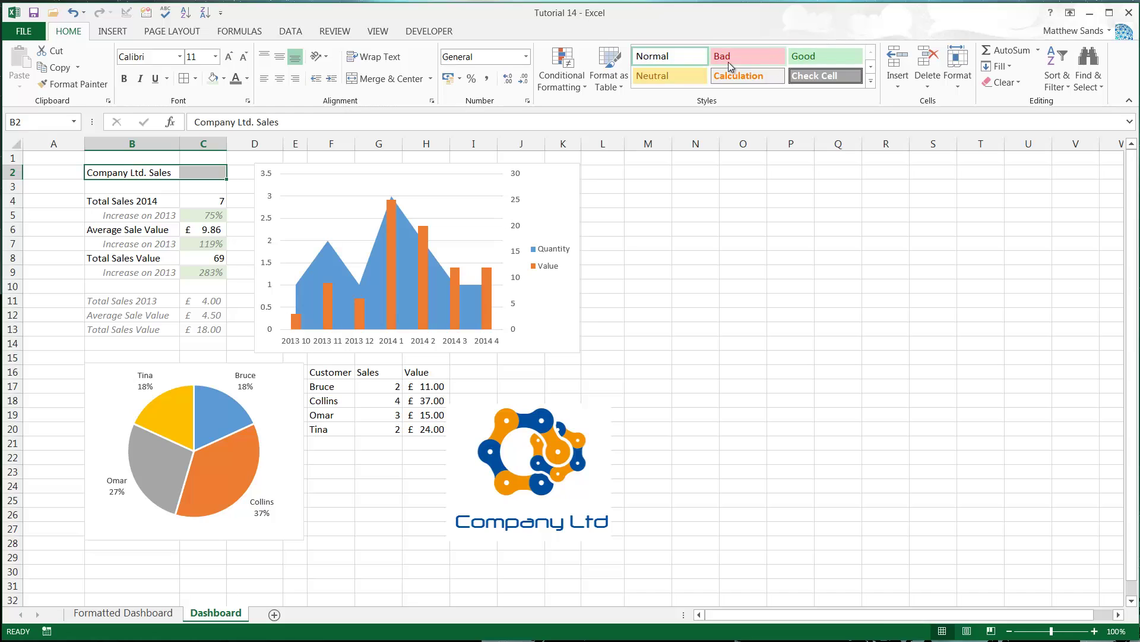
Step: Apply the Heading 2 cell style to the Company Ltd. Sales title in B2:C2
{"action": "left_click", "coordinate": [871, 82]}
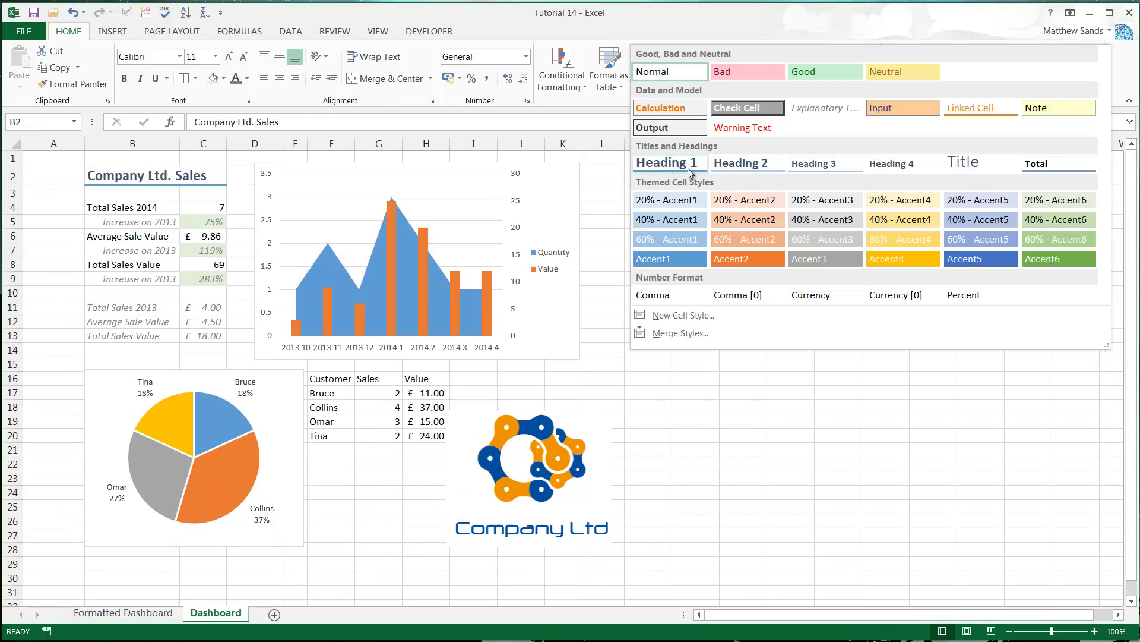
{"action": "left_click", "coordinate": [743, 165]}
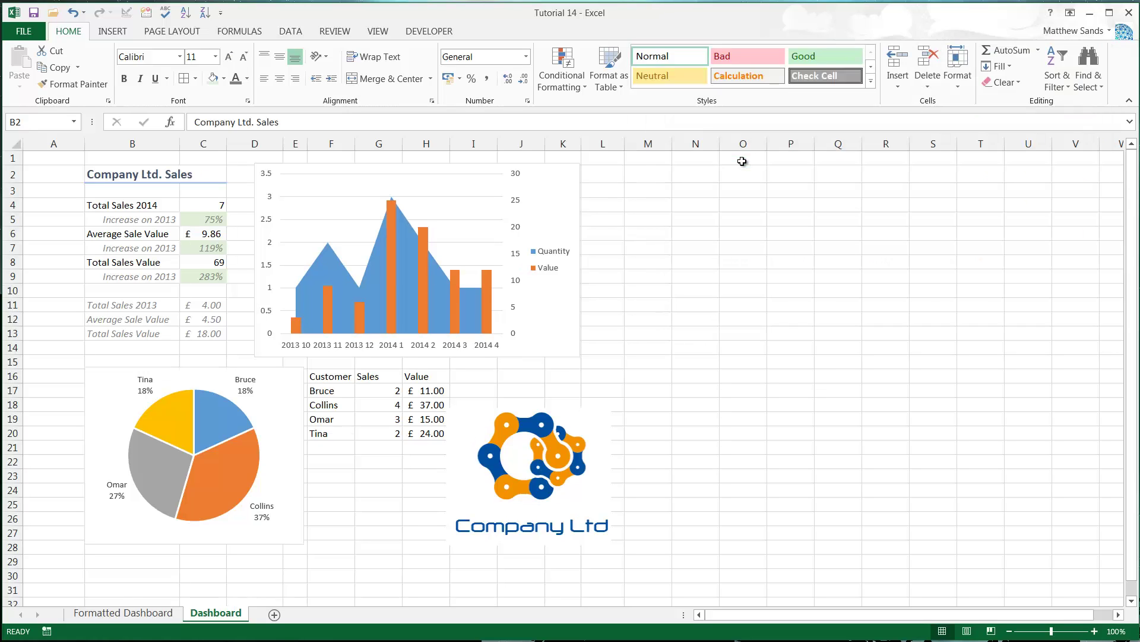
{"action": "key", "text": "Down"}
{"action": "key", "text": "Down"}
Step: Give the 75%, 119% and 283% increases in C5, C7 and C9 the Good style
{"action": "left_click", "coordinate": [145, 172]}
{"action": "key", "text": "Down"}
{"action": "key", "text": "Down"}
{"action": "key", "text": "Down"}
{"action": "left_click", "coordinate": [155, 179]}
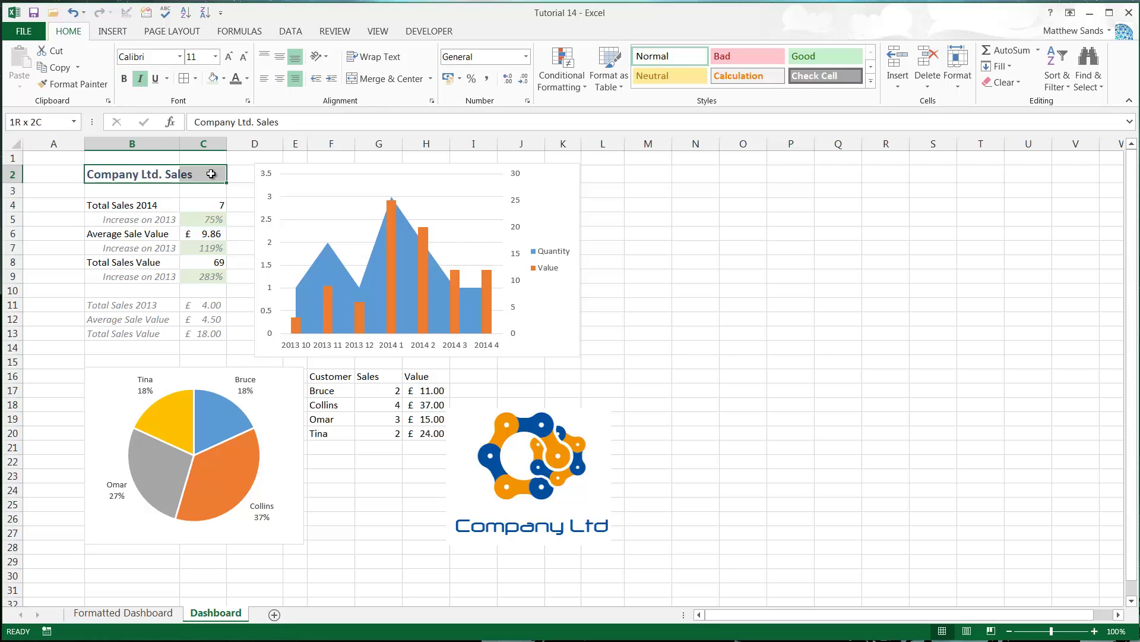
{"action": "left_click", "coordinate": [143, 207]}
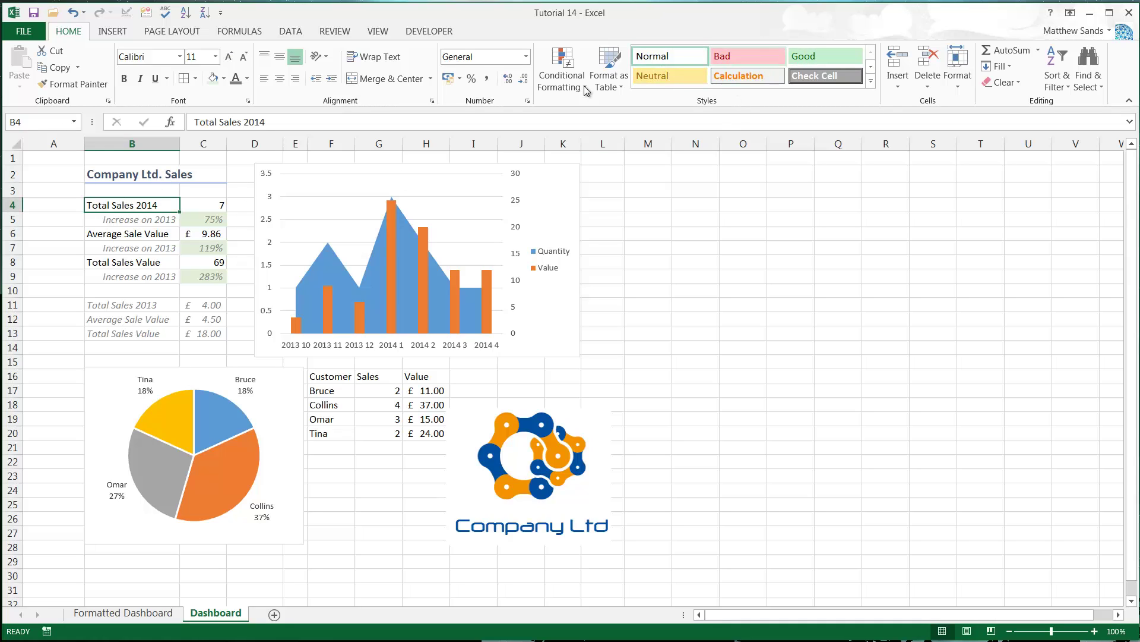
{"action": "left_click", "coordinate": [202, 220]}
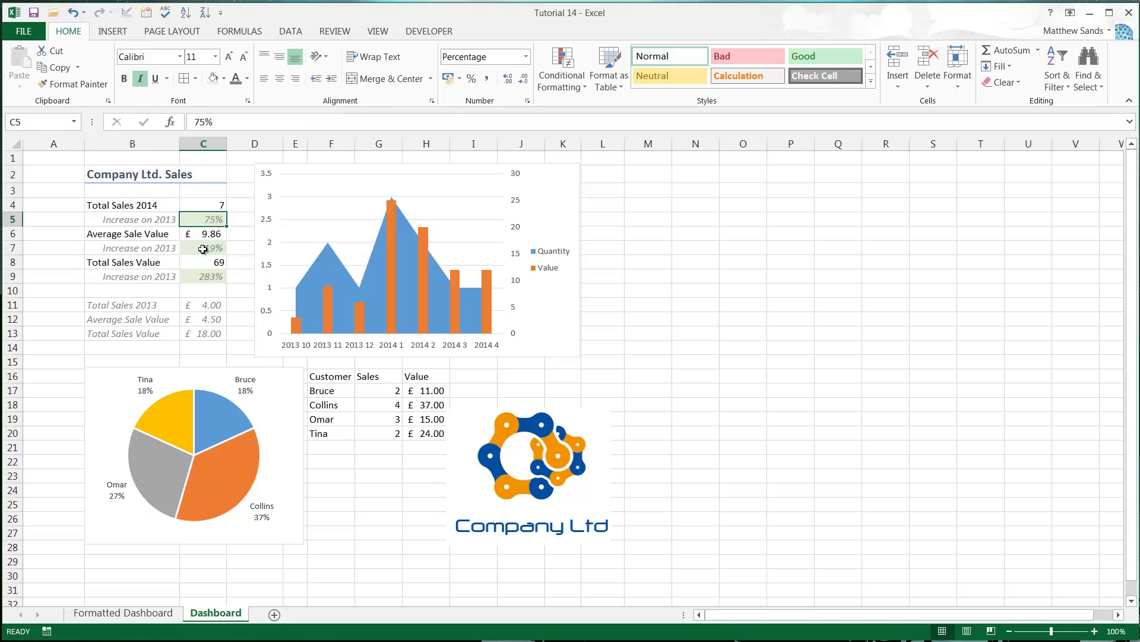
{"action": "left_click", "coordinate": [203, 249], "text": "ctrl"}
{"action": "left_click", "coordinate": [203, 277], "text": "ctrl"}
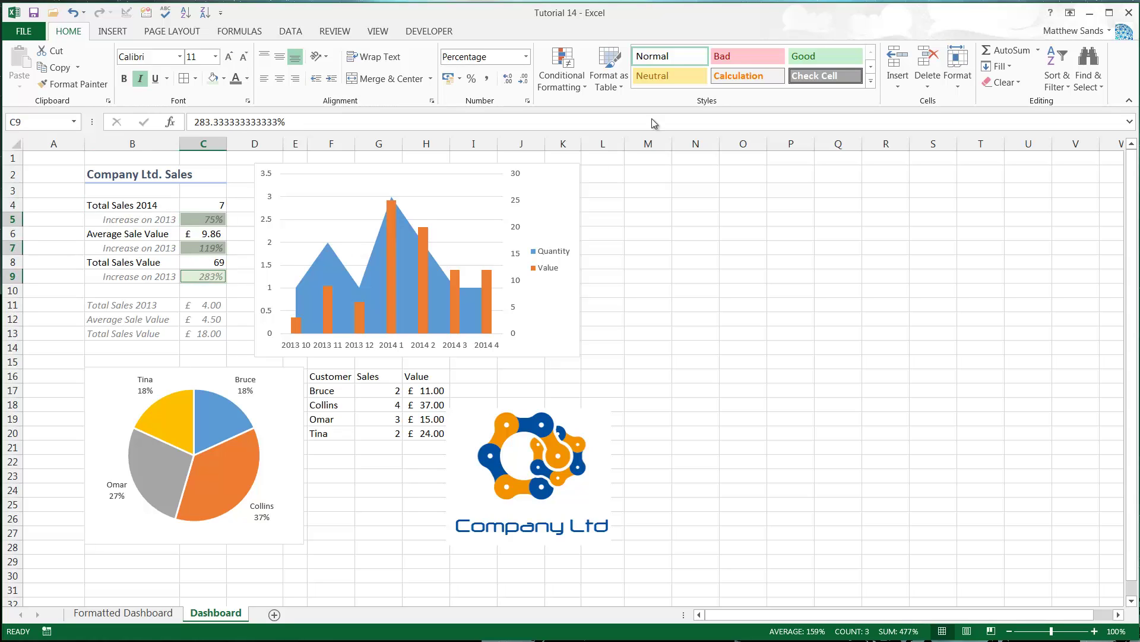
{"action": "left_click", "coordinate": [808, 56]}
Step: Select the nearby labels and the 119% cell to check the Good style
{"action": "left_click", "coordinate": [125, 264]}
{"action": "left_click", "coordinate": [122, 286]}
{"action": "left_click", "coordinate": [140, 246]}
{"action": "left_click", "coordinate": [200, 248]}
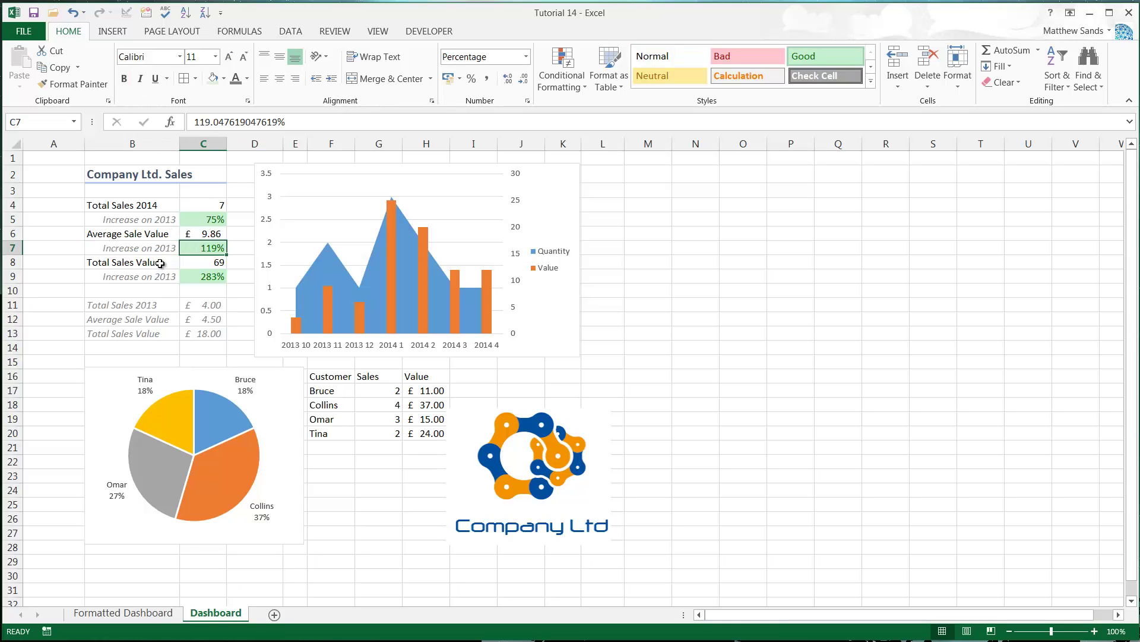
Step: Centre the summary figures in C4:C13
{"action": "left_click", "coordinate": [835, 55]}
{"action": "left_click_drag", "start_coordinate": [204, 205], "coordinate": [204, 334]}
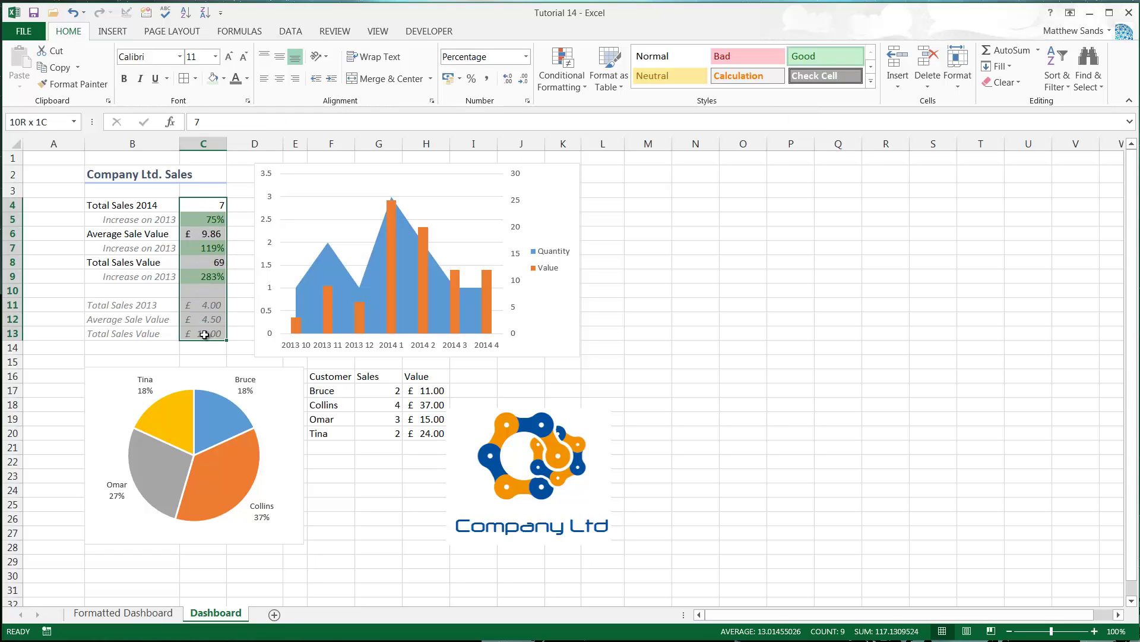
{"action": "left_click", "coordinate": [279, 78]}
{"action": "left_click", "coordinate": [211, 235]}
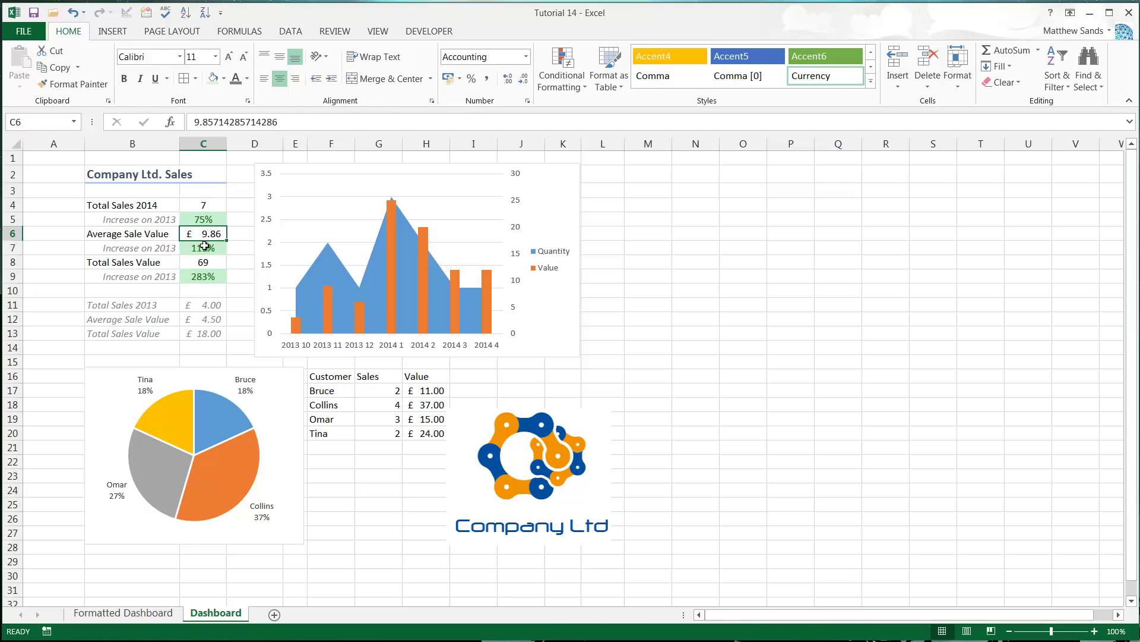
Step: Centre the customer table contents in F16:H20
{"action": "left_click_drag", "start_coordinate": [425, 435], "coordinate": [331, 371]}
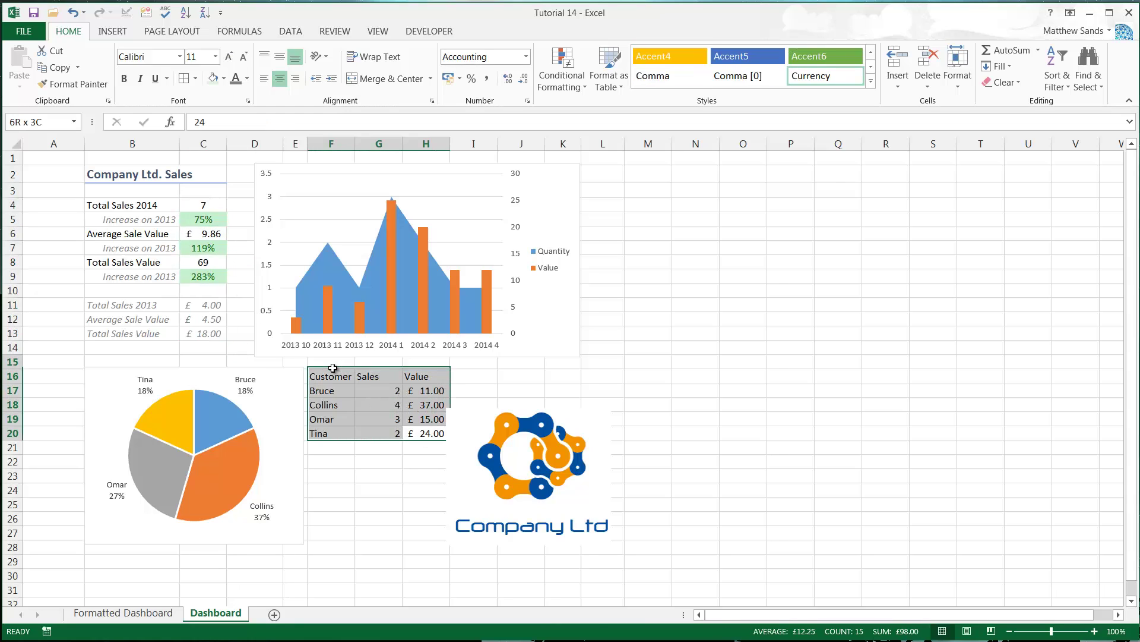
{"action": "left_click", "coordinate": [279, 78]}
{"action": "left_click", "coordinate": [344, 461]}
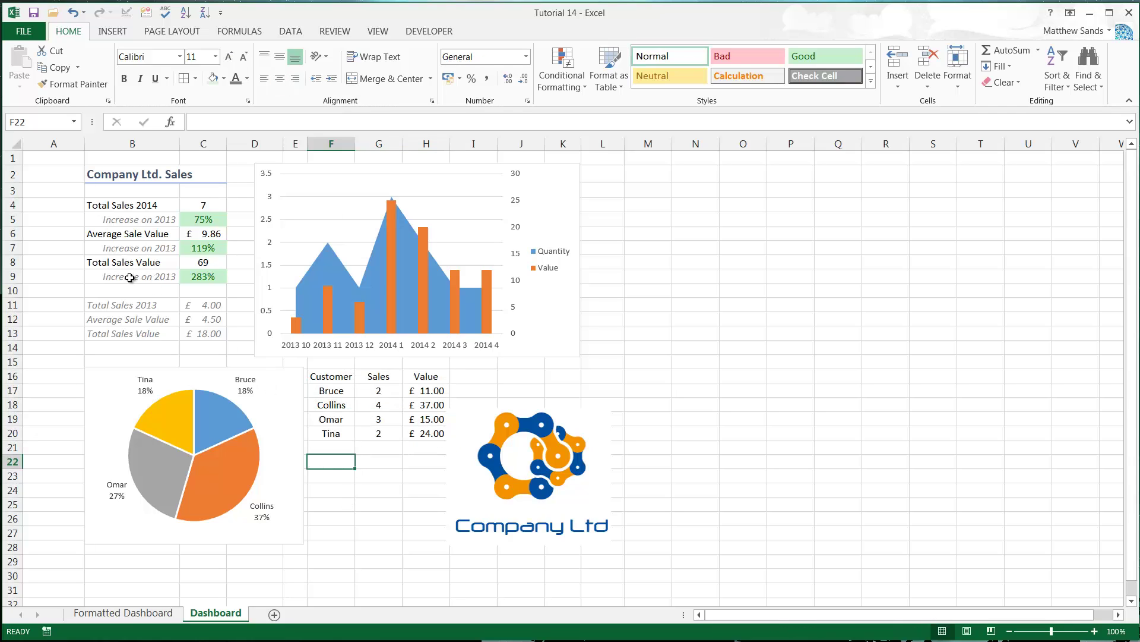
Step: Apply the Heading 3 style to the Customer, Sales and Value headers in F16:H16
{"action": "left_click_drag", "start_coordinate": [334, 376], "coordinate": [414, 376]}
{"action": "left_click", "coordinate": [871, 80]}
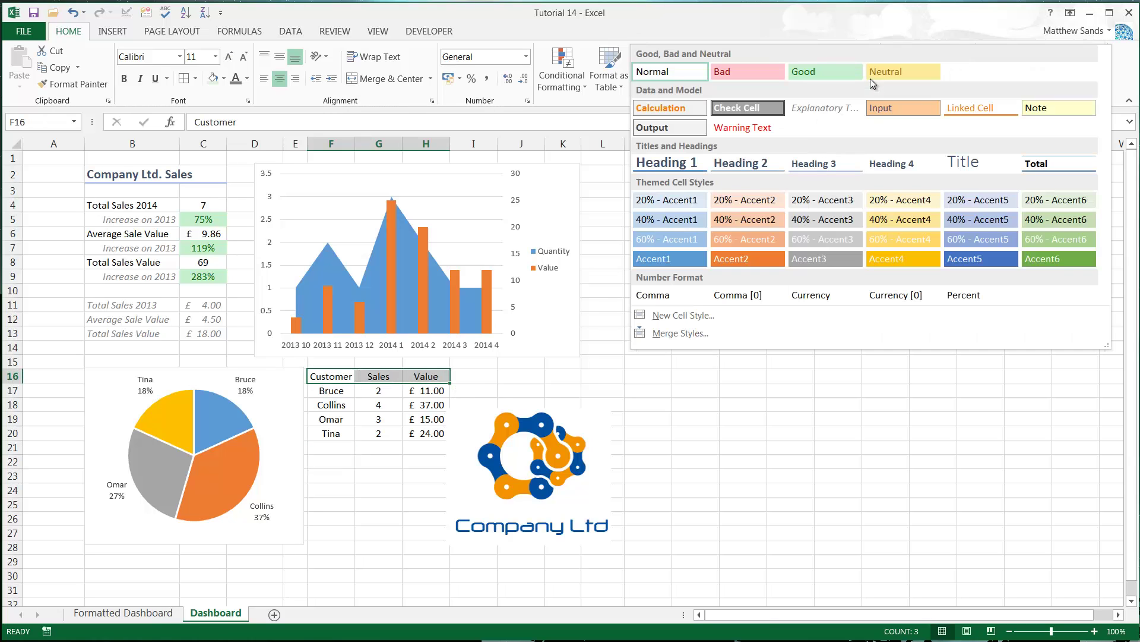
{"action": "left_click", "coordinate": [832, 166]}
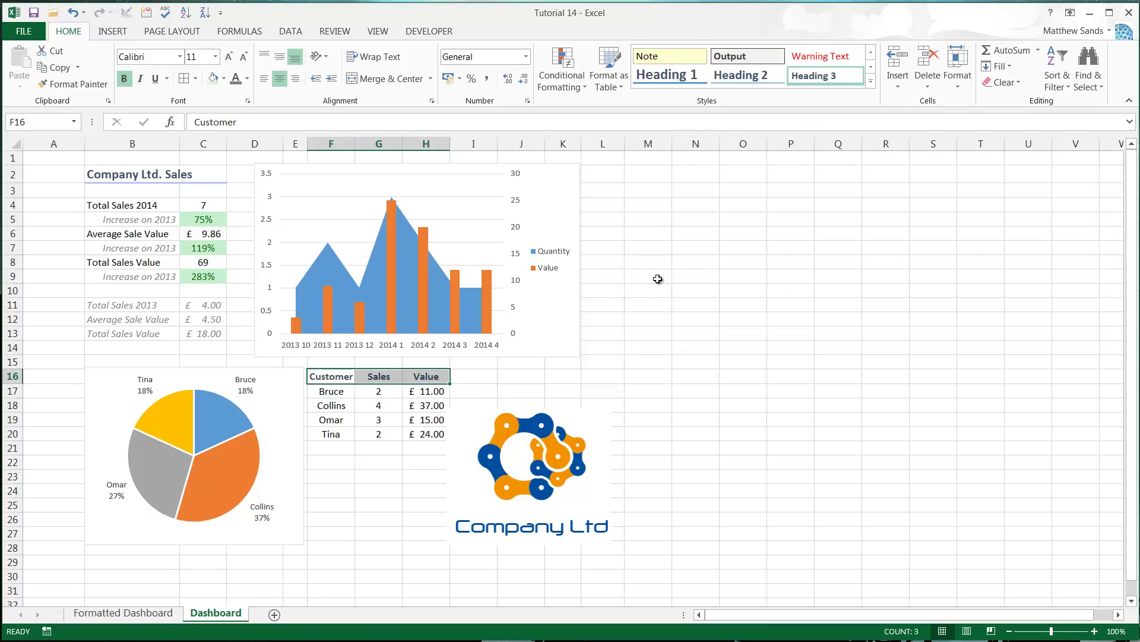
{"action": "left_click", "coordinate": [417, 450]}
{"action": "left_click", "coordinate": [341, 450]}
{"action": "left_click", "coordinate": [376, 451]}
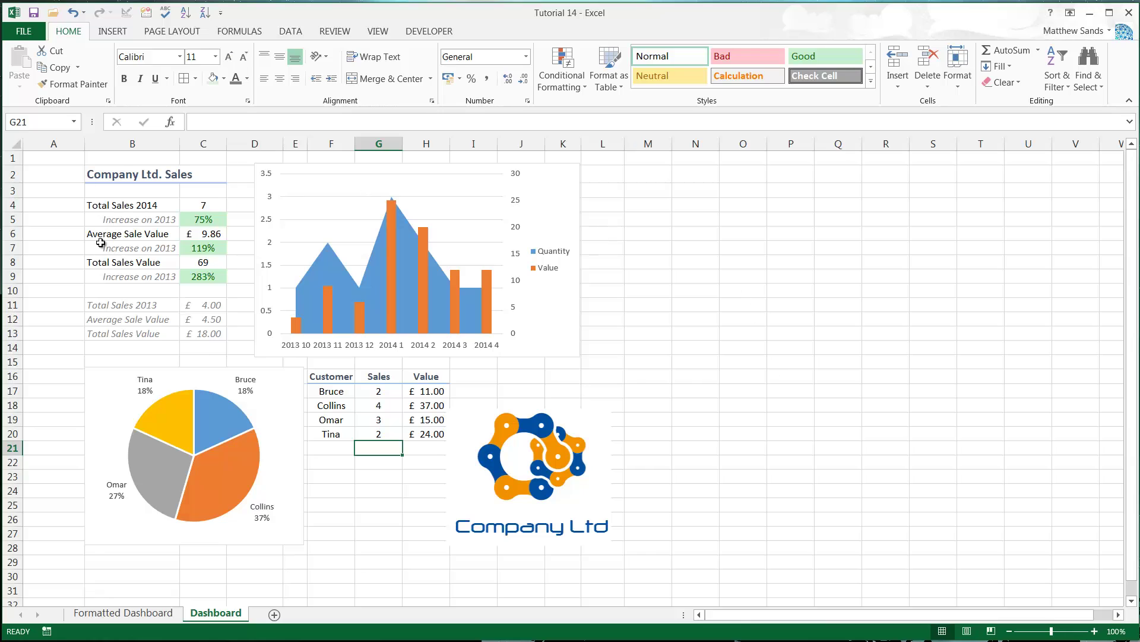
Step: Untick Gridlines in the View ribbon's Show group and check the plain white sheet
{"action": "left_click", "coordinate": [164, 262]}
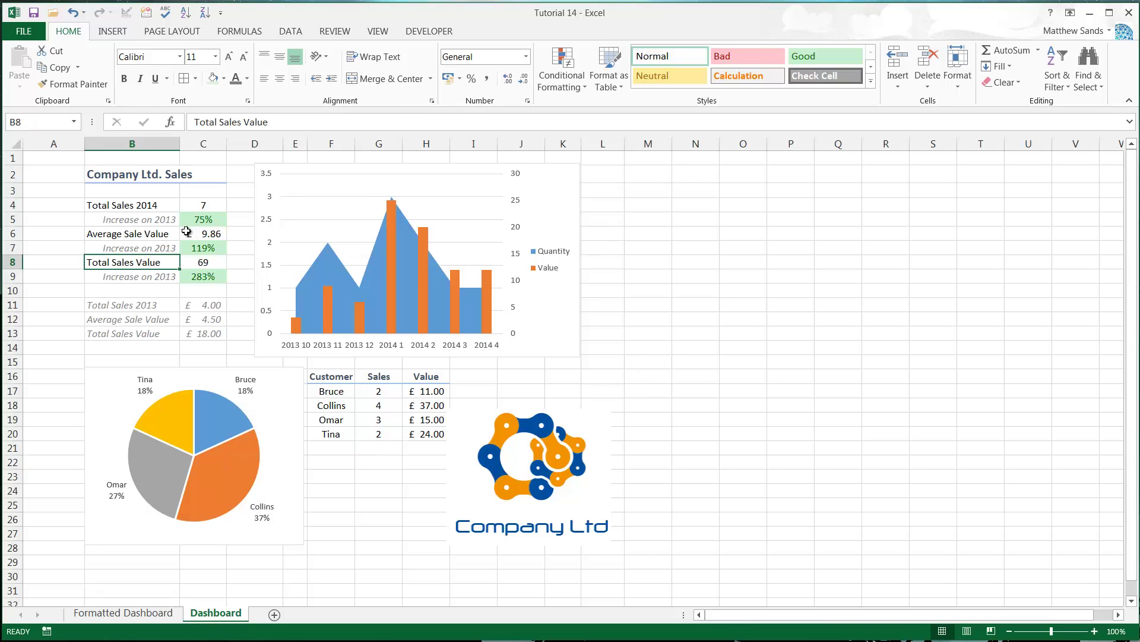
{"action": "left_click", "coordinate": [220, 185]}
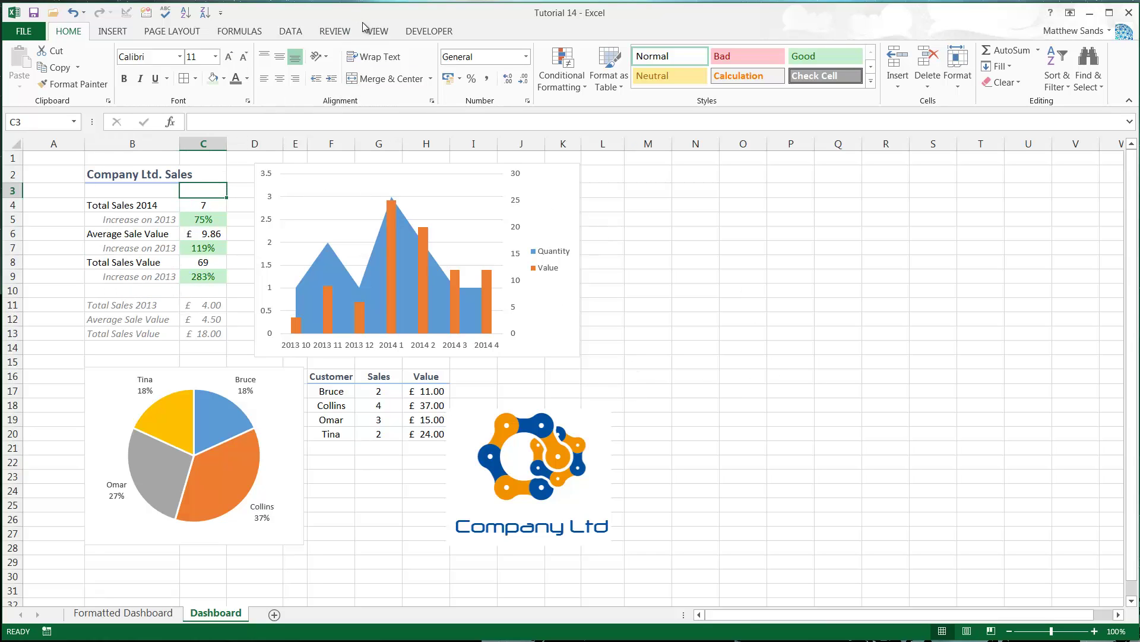
{"action": "left_click", "coordinate": [378, 33]}
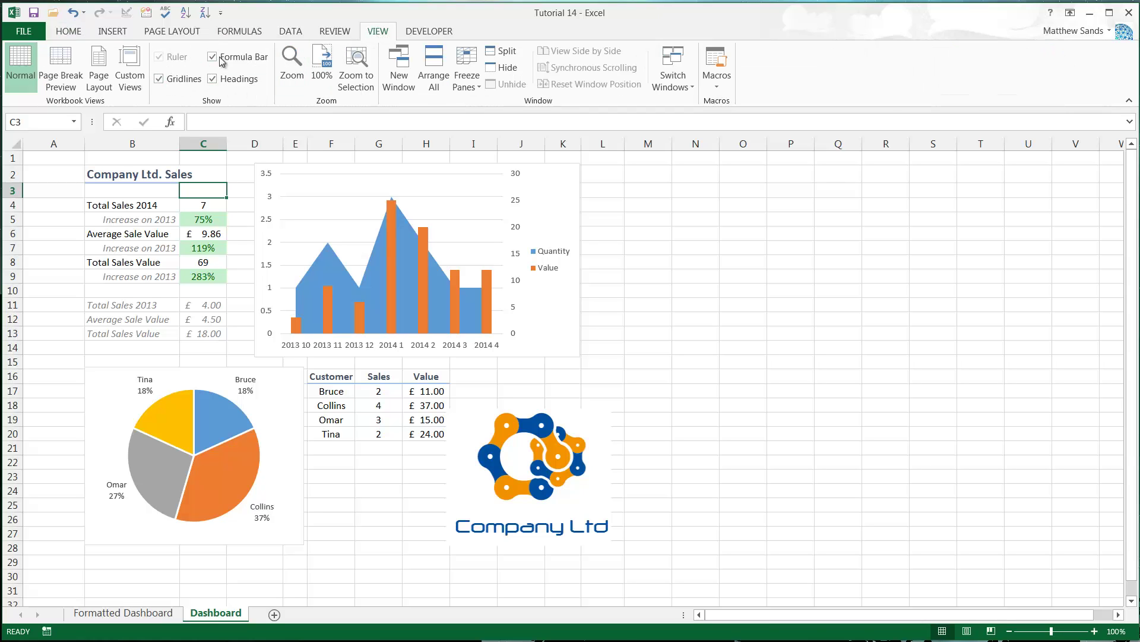
{"action": "left_click", "coordinate": [159, 80]}
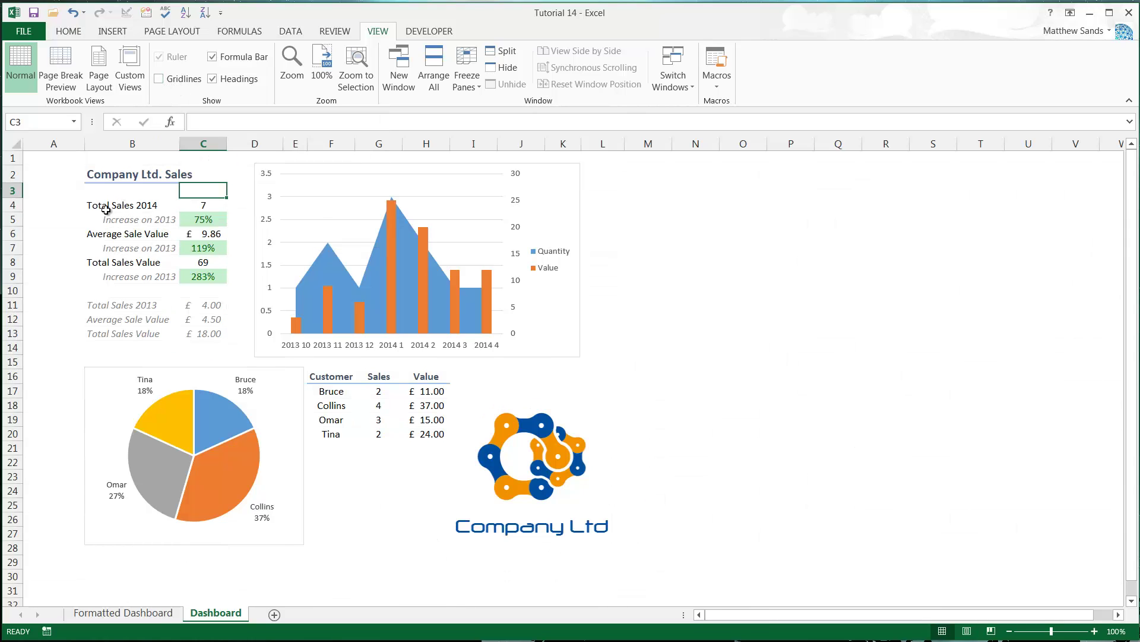
{"action": "left_click", "coordinate": [71, 219]}
{"action": "left_click", "coordinate": [60, 206]}
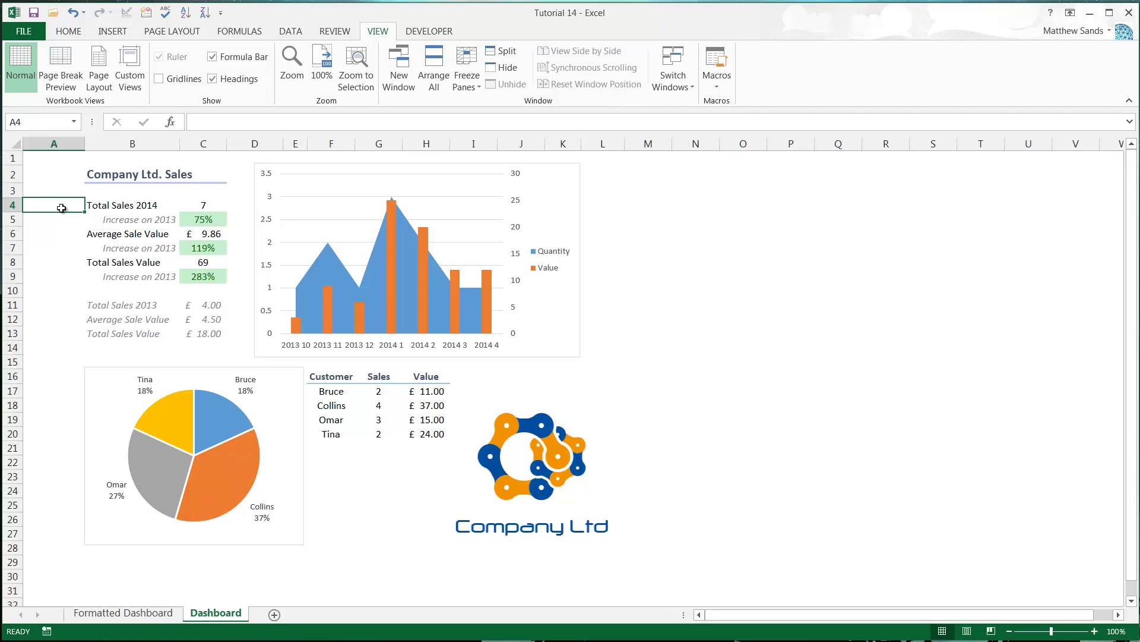
{"action": "left_click", "coordinate": [104, 207]}
{"action": "left_click", "coordinate": [191, 208]}
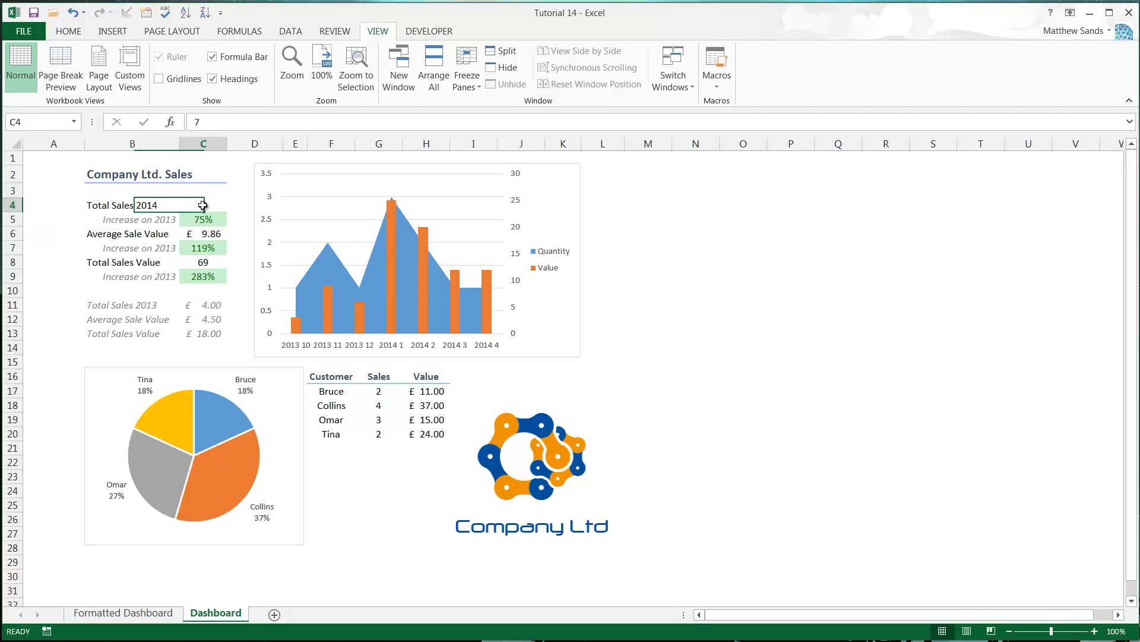
{"action": "left_click", "coordinate": [158, 295]}
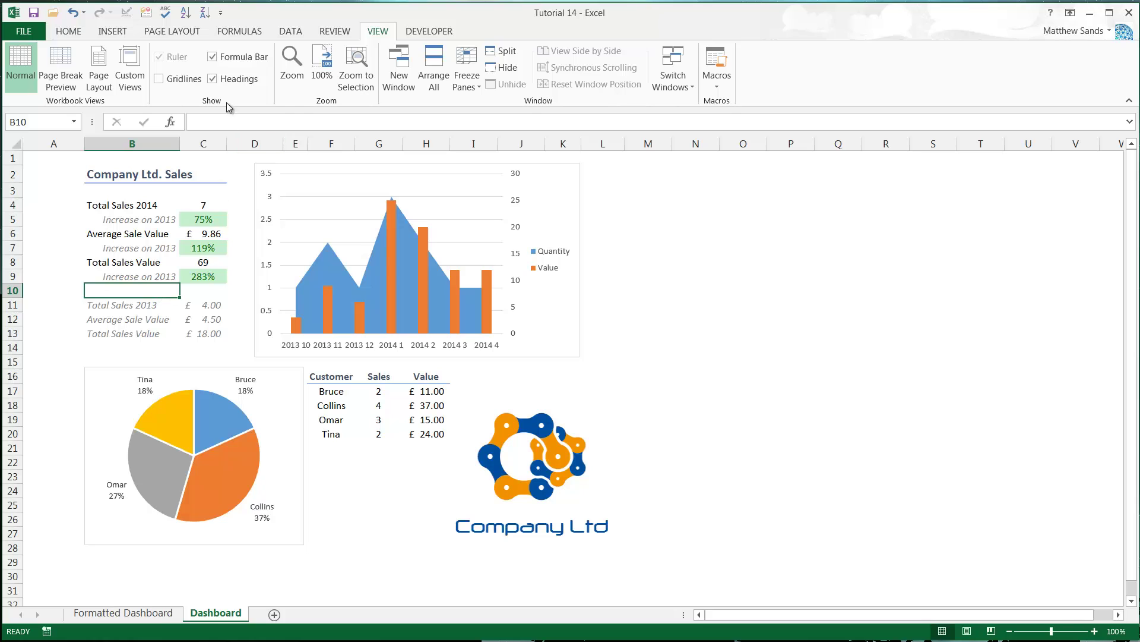
Step: Untick Headings in the Show group, then check the 2013 summary labels and values
{"action": "left_click", "coordinate": [220, 81]}
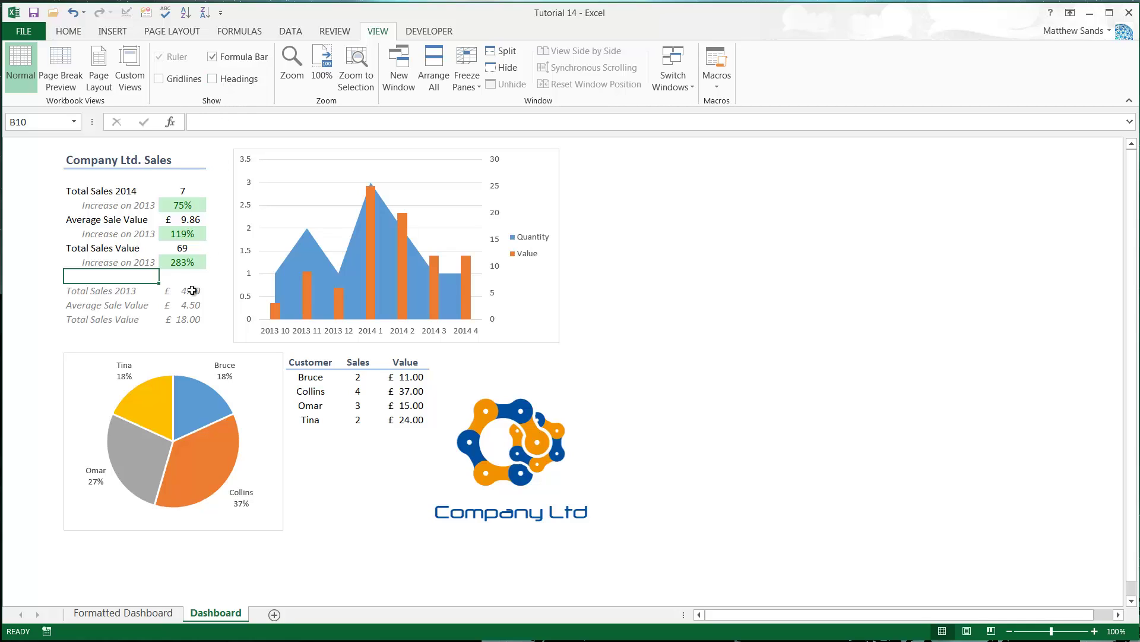
{"action": "left_click", "coordinate": [181, 305]}
{"action": "left_click", "coordinate": [135, 293]}
{"action": "left_click", "coordinate": [132, 305]}
{"action": "left_click", "coordinate": [179, 305]}
{"action": "left_click", "coordinate": [156, 305]}
{"action": "left_click", "coordinate": [167, 315]}
{"action": "left_click", "coordinate": [147, 316]}
Step: Select the customer table cells to review the finished layout
{"action": "left_click_drag", "start_coordinate": [330, 380], "coordinate": [374, 381]}
{"action": "left_click", "coordinate": [311, 377]}
{"action": "left_click_drag", "start_coordinate": [313, 361], "coordinate": [410, 419]}
{"action": "left_click", "coordinate": [378, 458]}
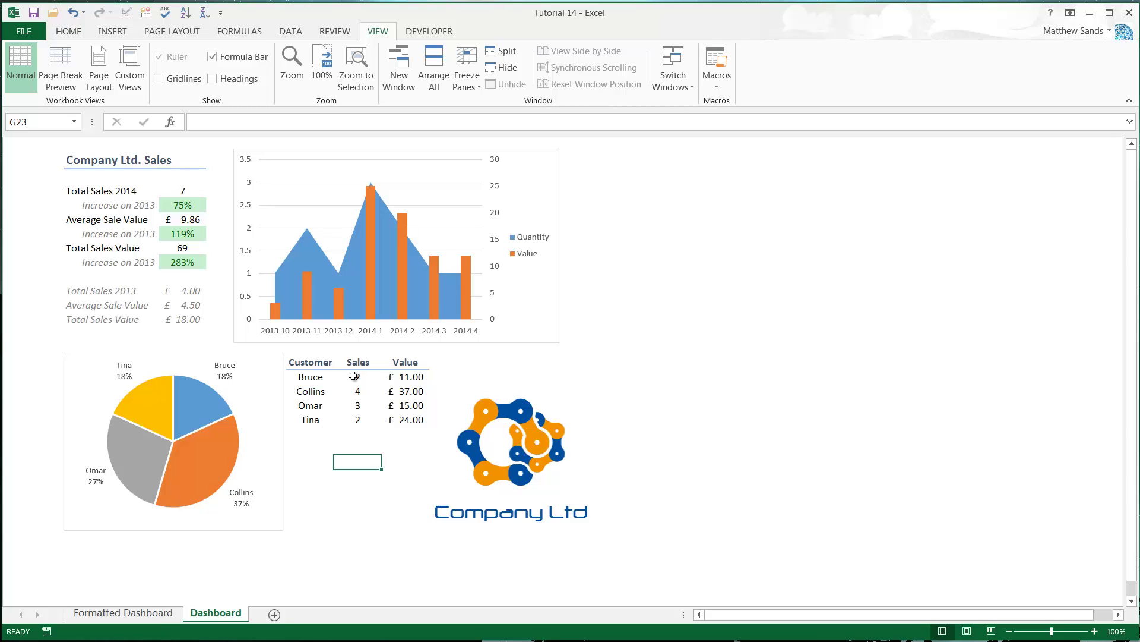
{"action": "left_click", "coordinate": [69, 30]}
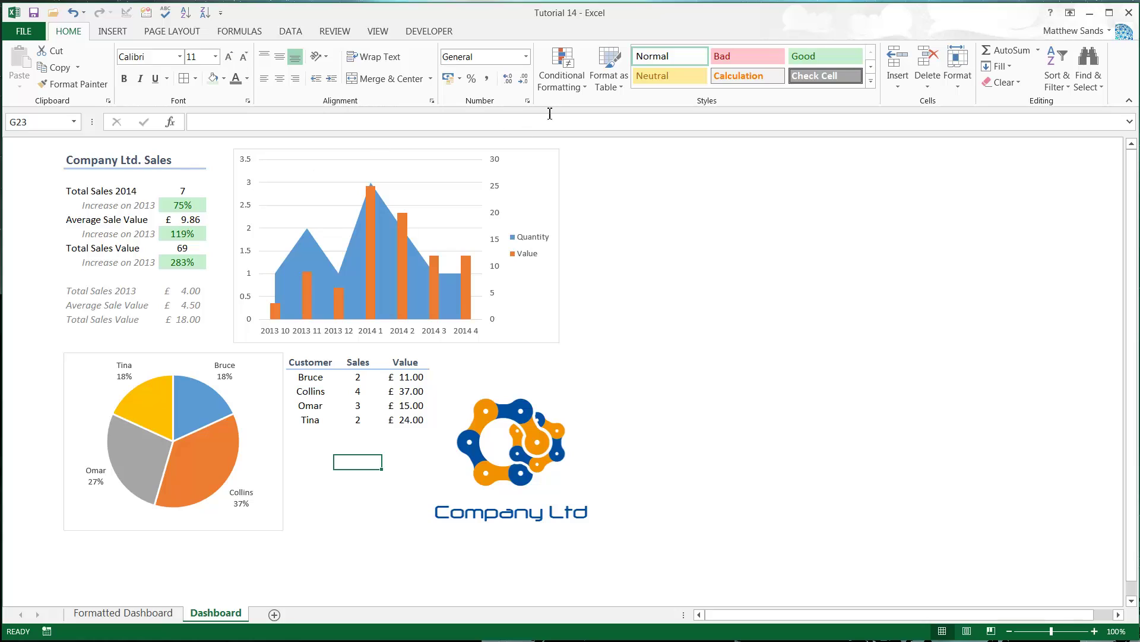
{"action": "left_click", "coordinate": [190, 234]}
{"action": "left_click", "coordinate": [190, 202]}
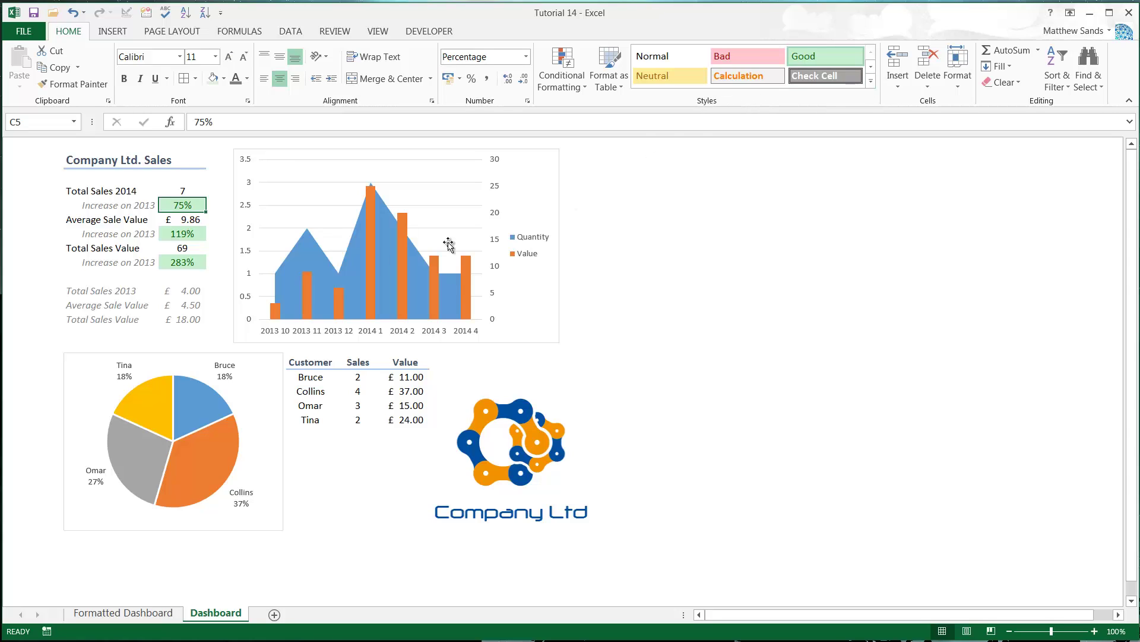
{"action": "left_click", "coordinate": [330, 377]}
{"action": "left_click", "coordinate": [406, 362]}
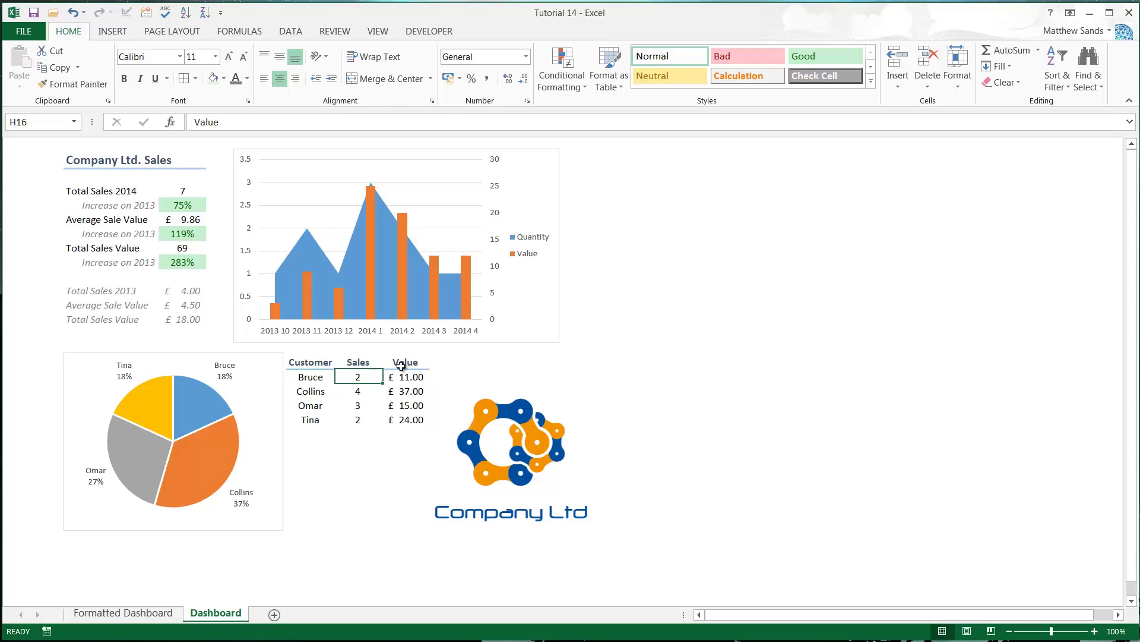
{"action": "left_click", "coordinate": [137, 229]}
{"action": "left_click", "coordinate": [118, 200]}
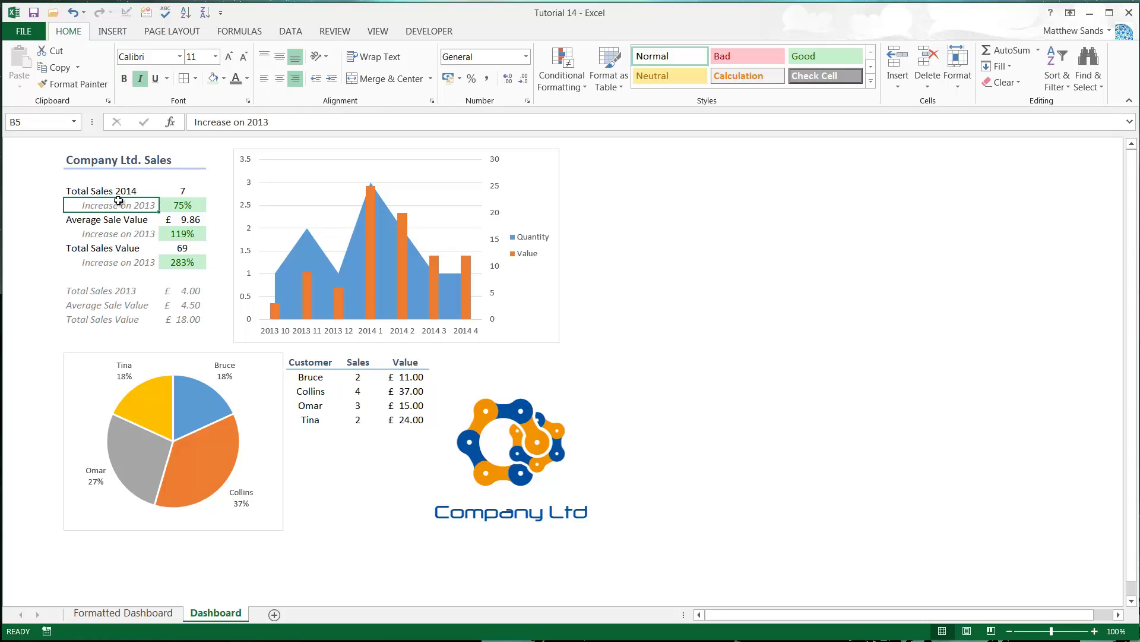
{"action": "left_click", "coordinate": [135, 233]}
{"action": "left_click", "coordinate": [129, 217]}
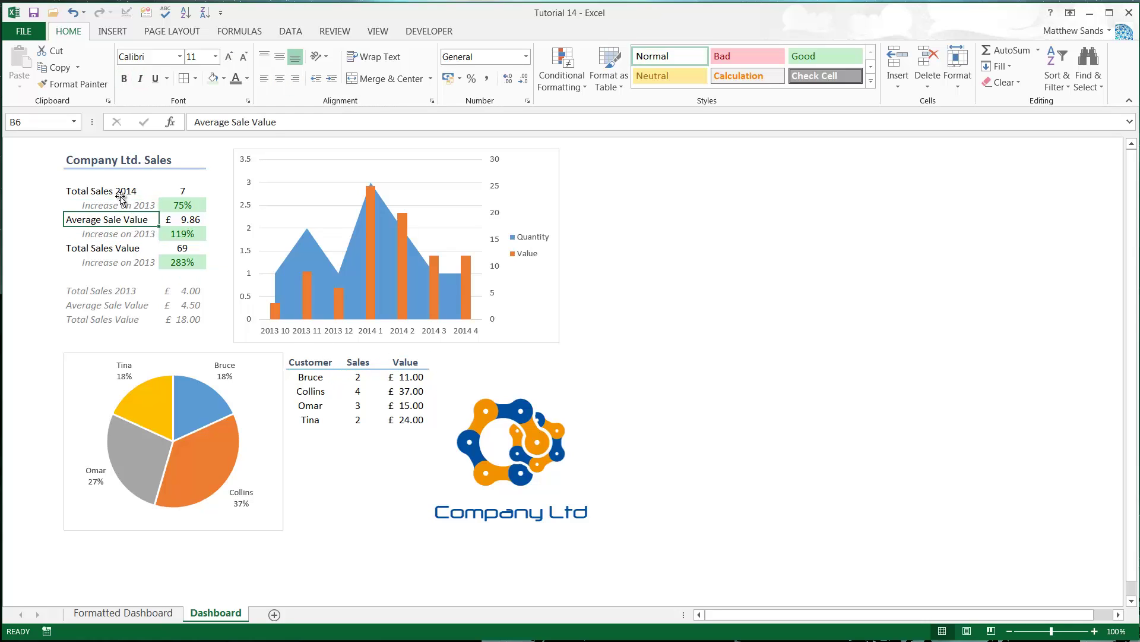
{"action": "left_click", "coordinate": [121, 196]}
{"action": "left_click", "coordinate": [133, 222]}
{"action": "left_click", "coordinate": [131, 247]}
{"action": "left_click", "coordinate": [134, 224]}
{"action": "left_click", "coordinate": [132, 193]}
{"action": "left_click", "coordinate": [124, 221]}
{"action": "left_click", "coordinate": [130, 247]}
{"action": "left_click", "coordinate": [126, 220]}
{"action": "left_click", "coordinate": [137, 192]}
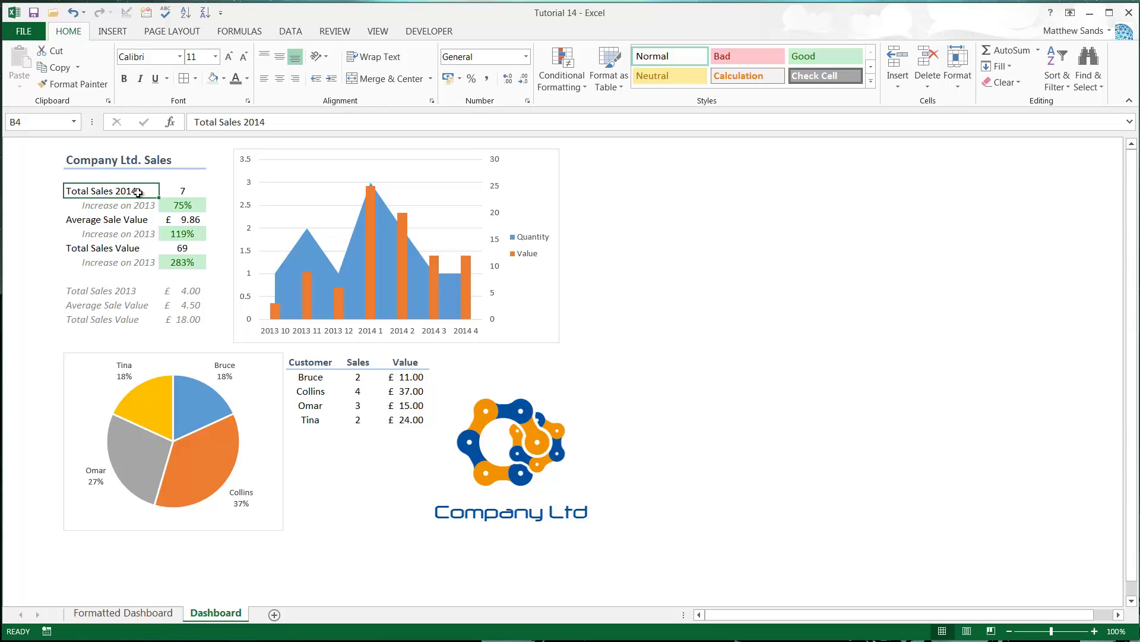